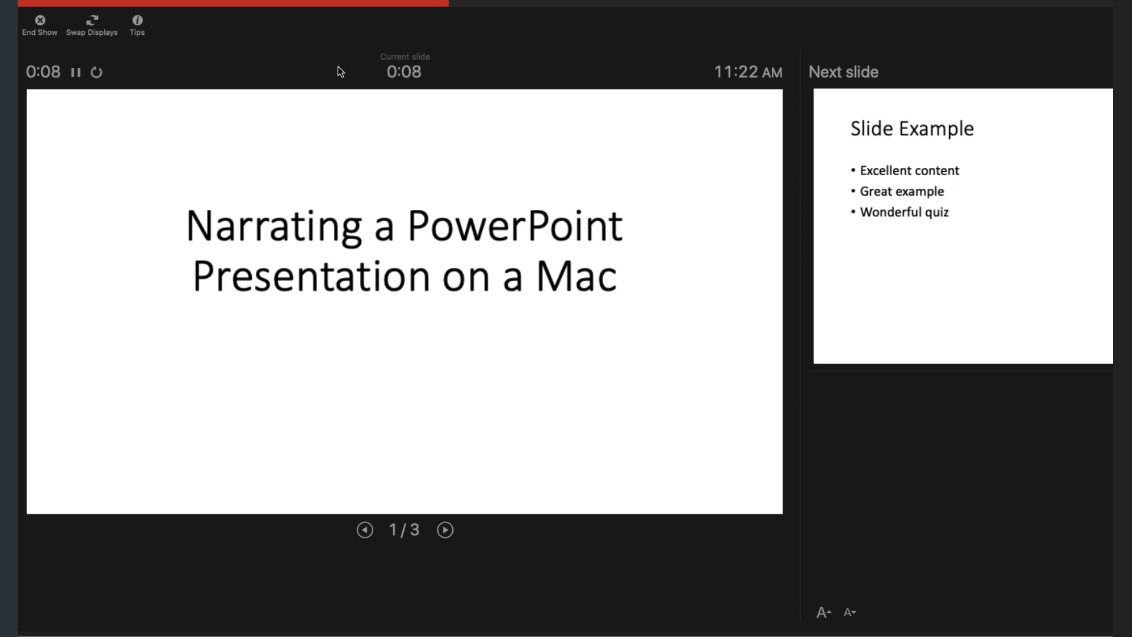
Step: Advance to the In Conclusion... slide, pause the recording timer and end the show
mouse_move(451, 183)
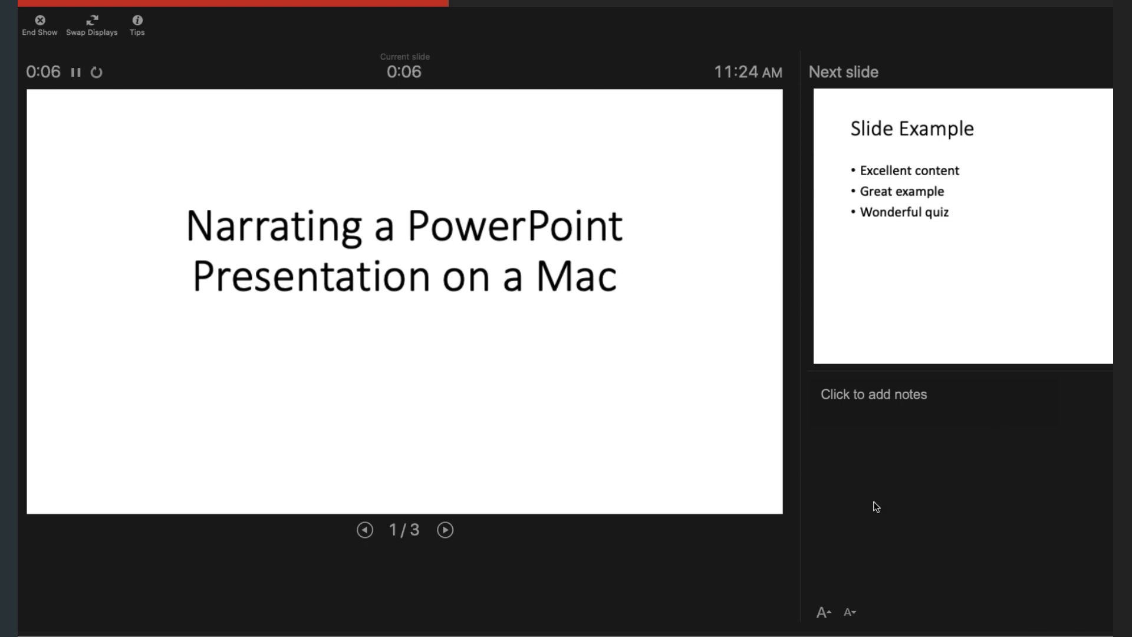
key(Right)
key(Right)
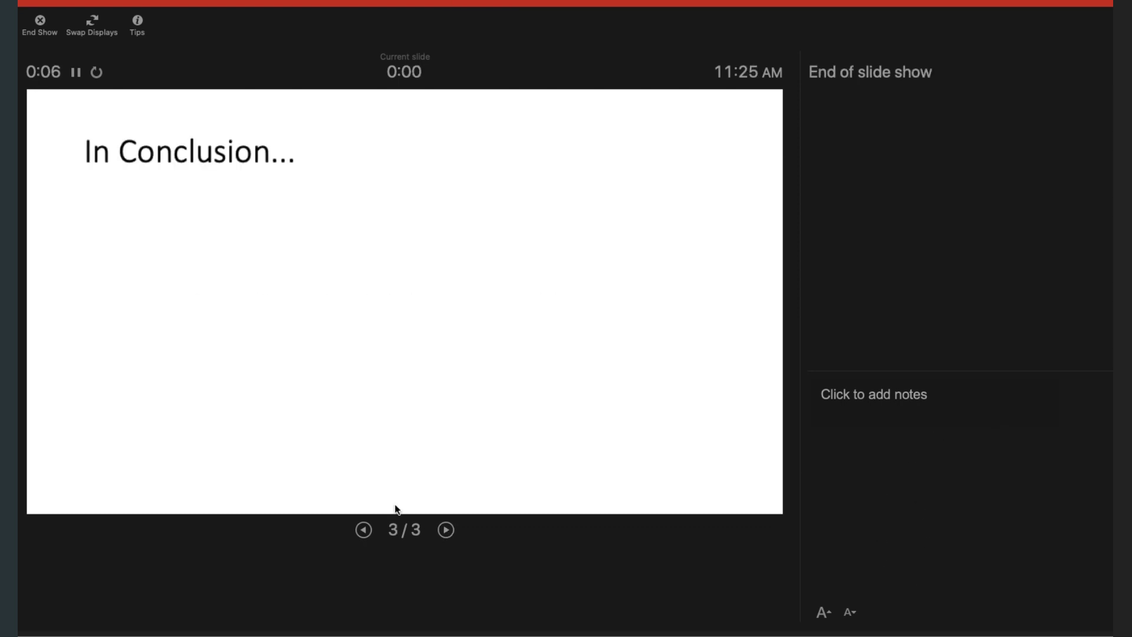
click(76, 73)
click(41, 24)
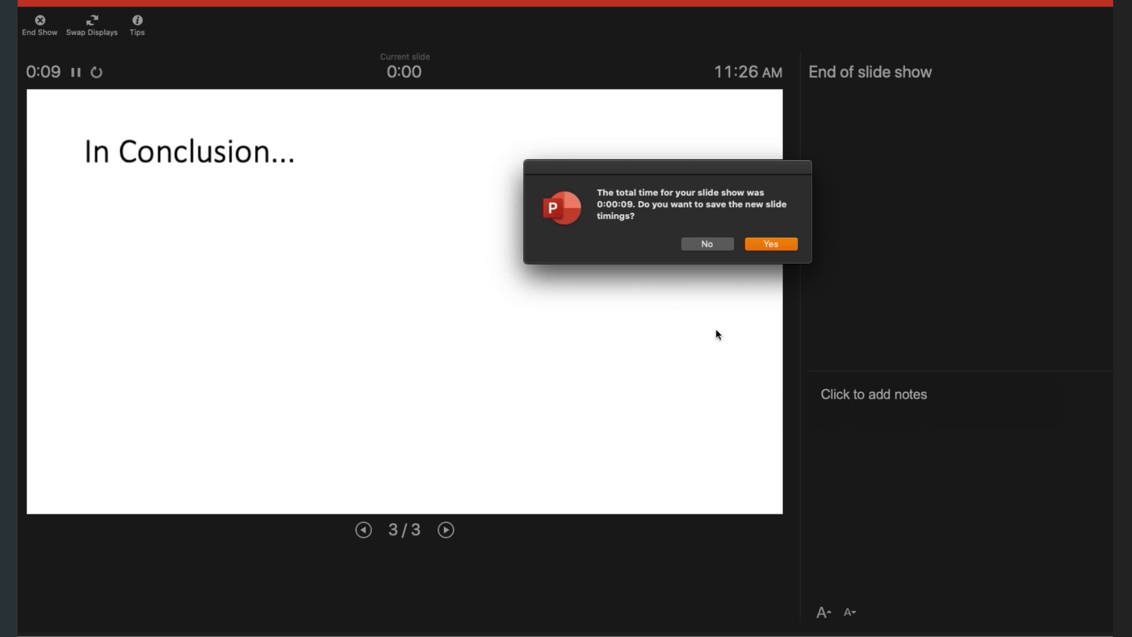
Step: Save the timings, play back the title slide's narration in Normal view, then select slide 2
click(764, 243)
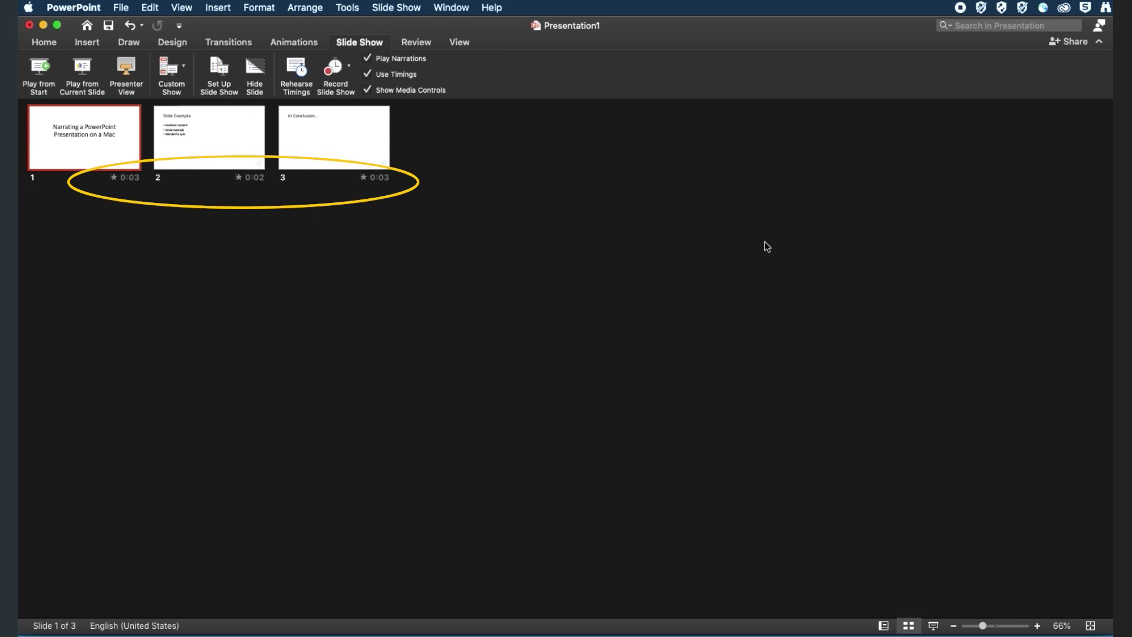
click(883, 626)
mouse_move(1012, 550)
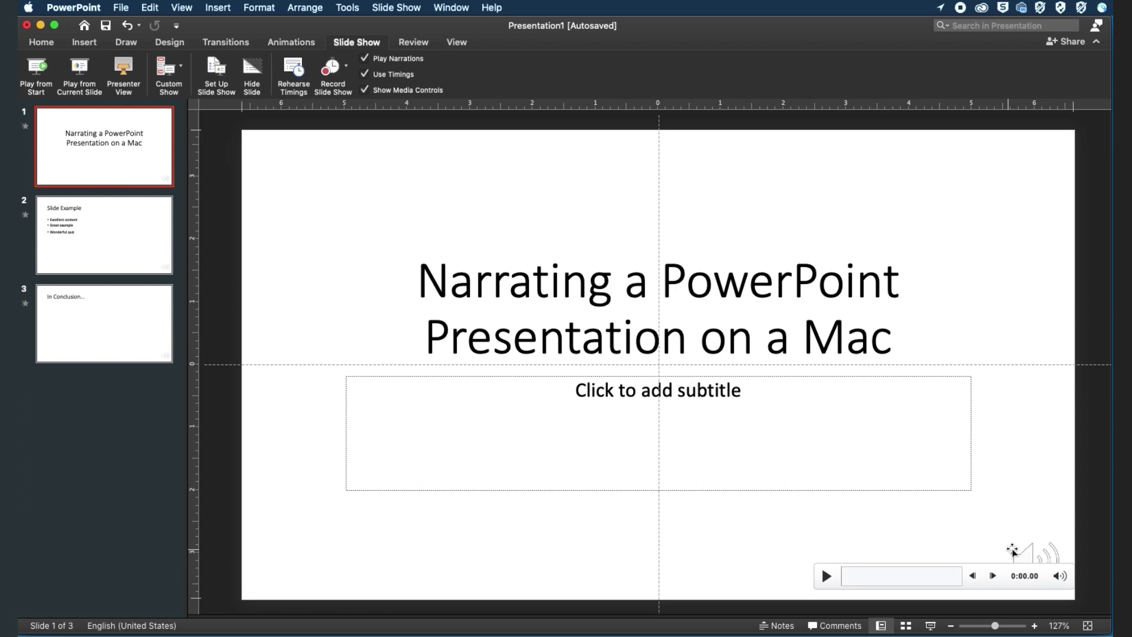
click(1039, 554)
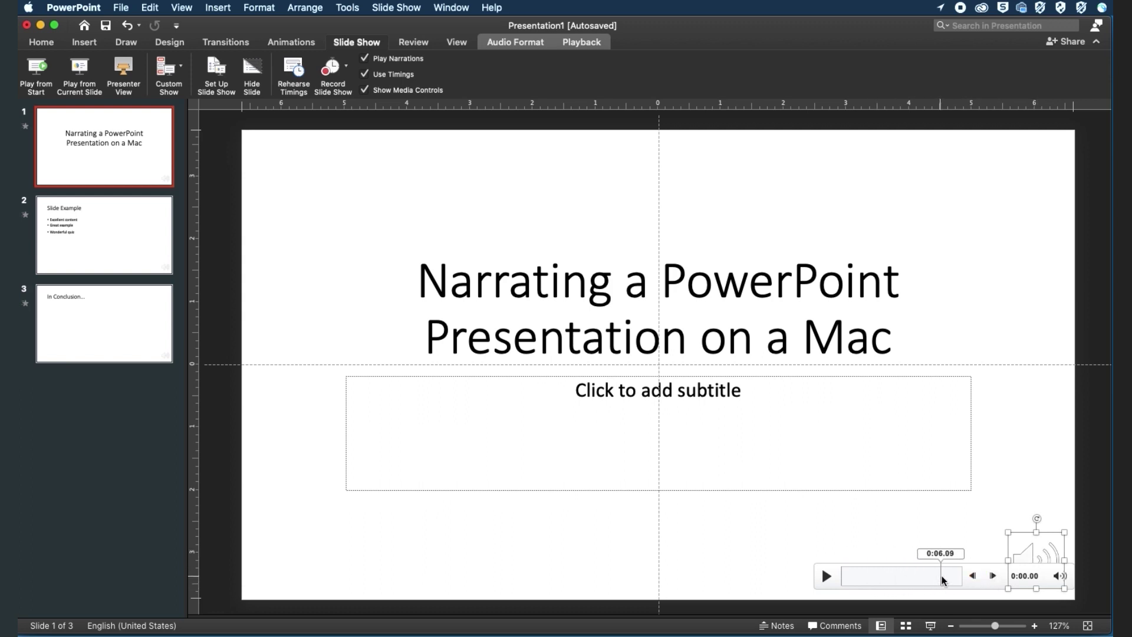
click(826, 577)
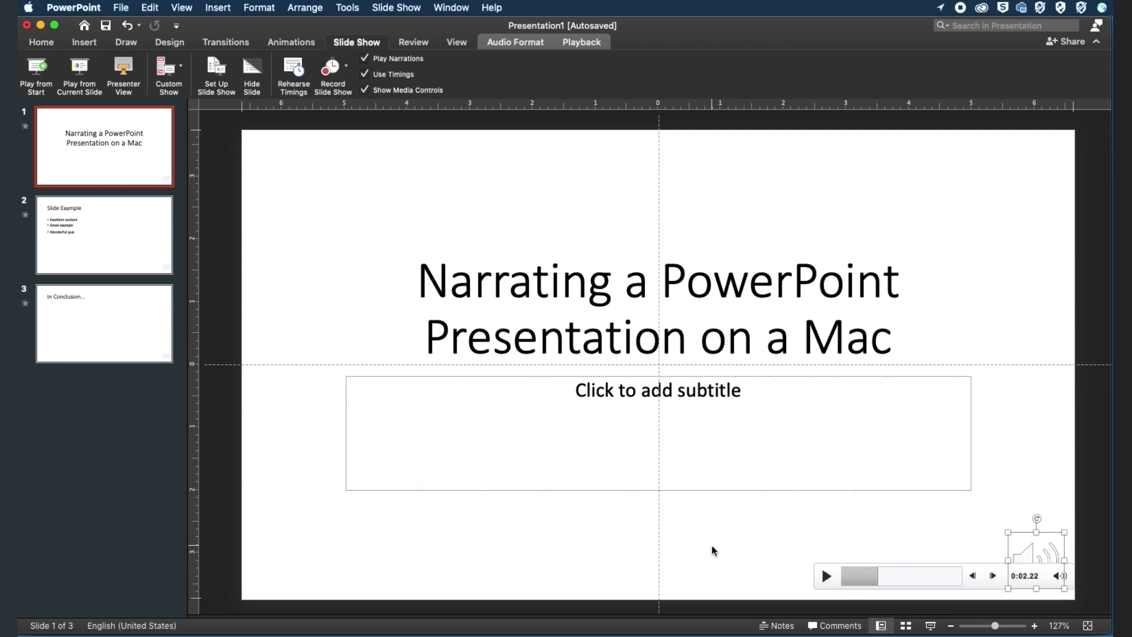
click(135, 245)
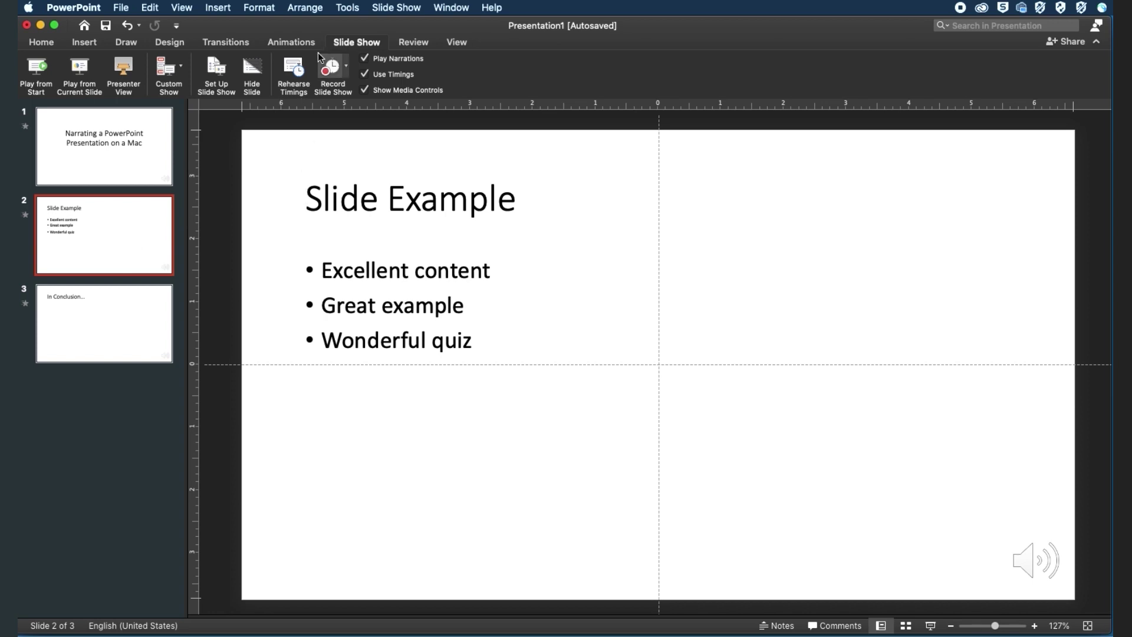
Step: Re-record narration from slide 2 and save the new 0:07, 0:07, 0:06 timings
click(332, 67)
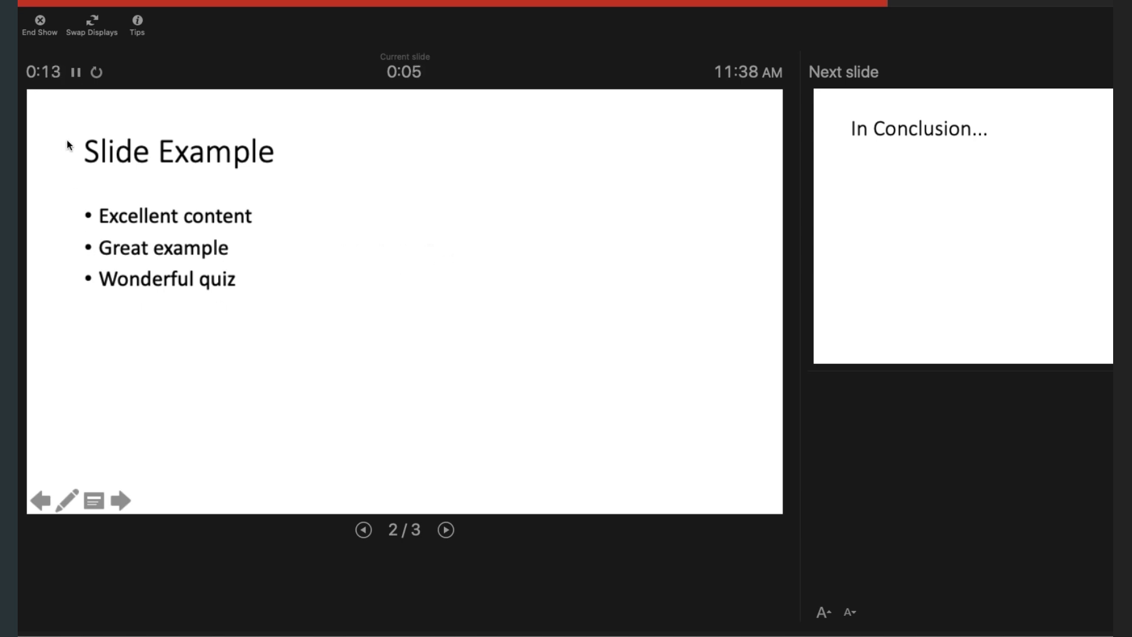
click(40, 23)
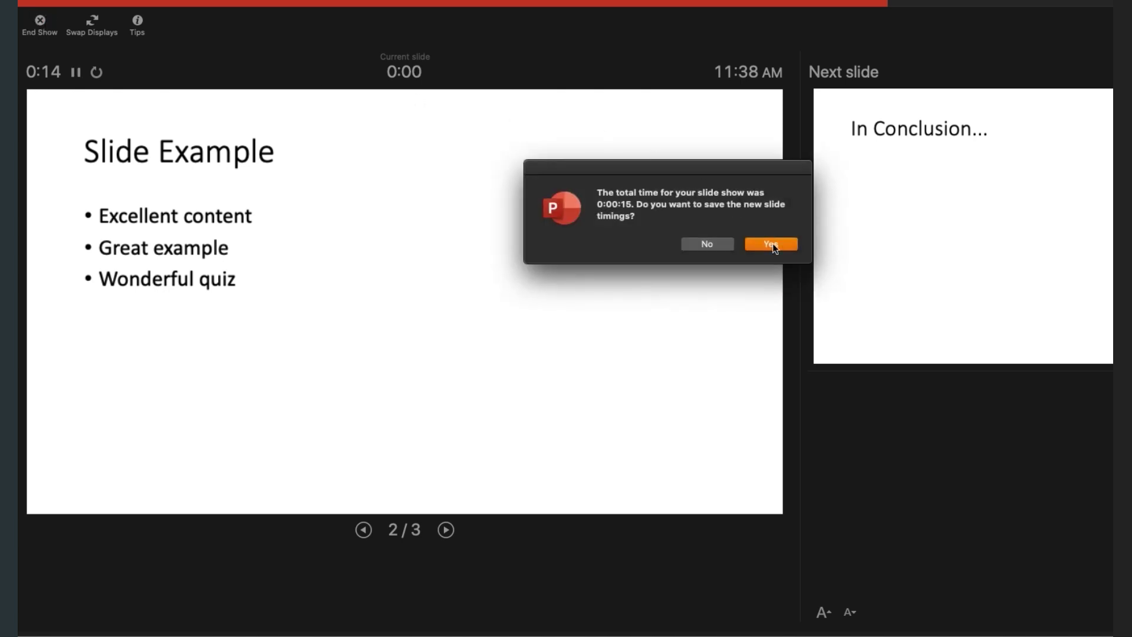
click(774, 245)
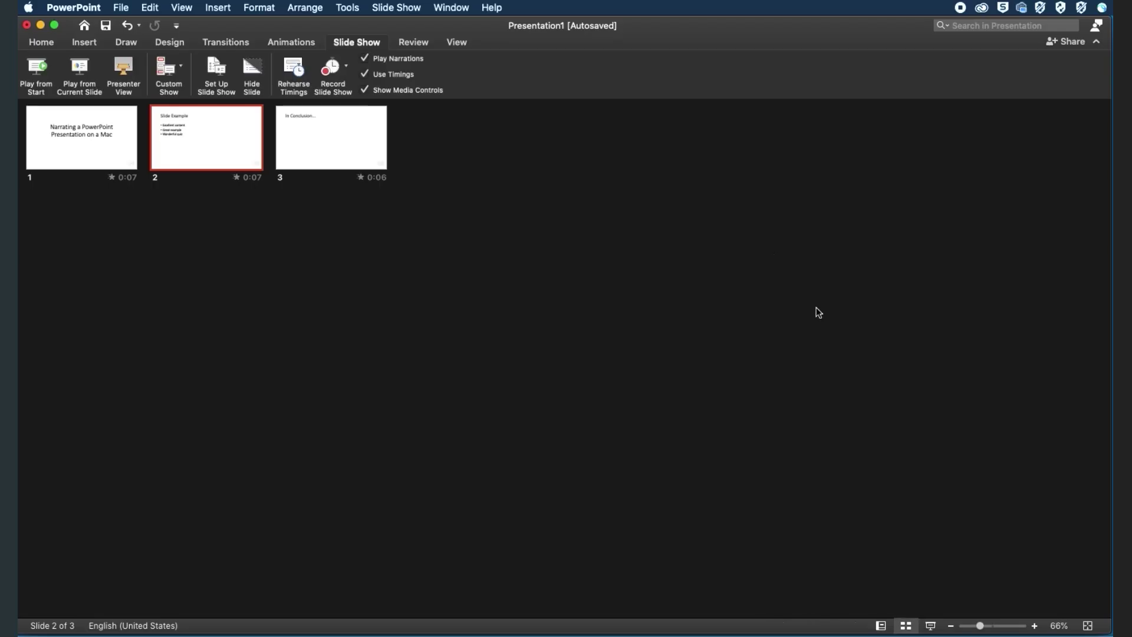
click(881, 626)
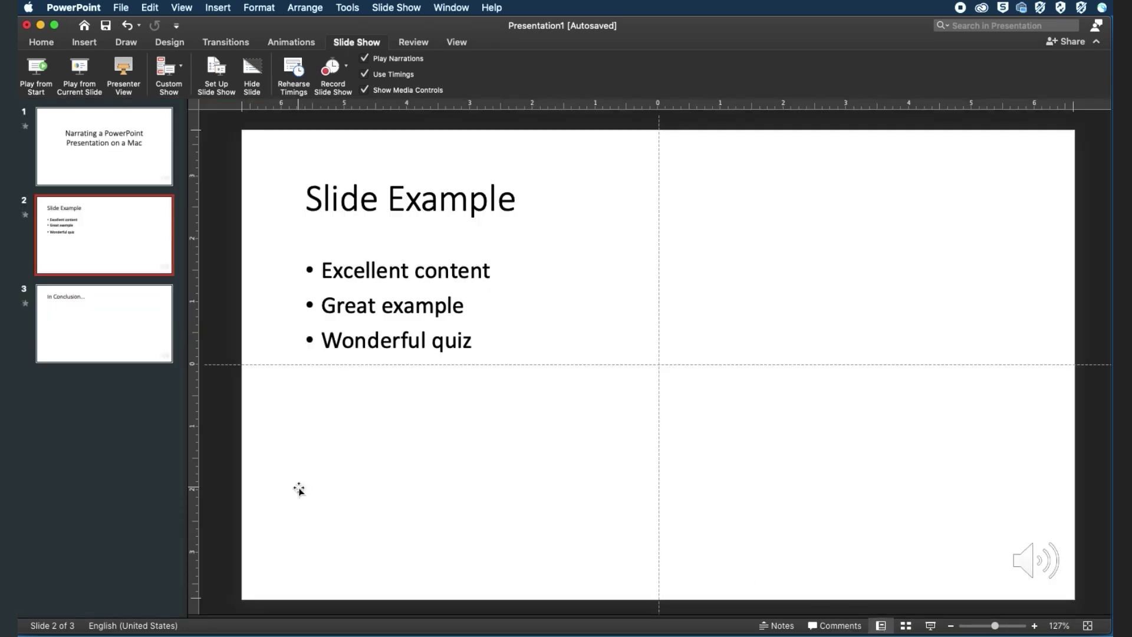
Step: Export the presentation as an MP4 named Test at Internet Quality, 1,280 by 720
click(121, 7)
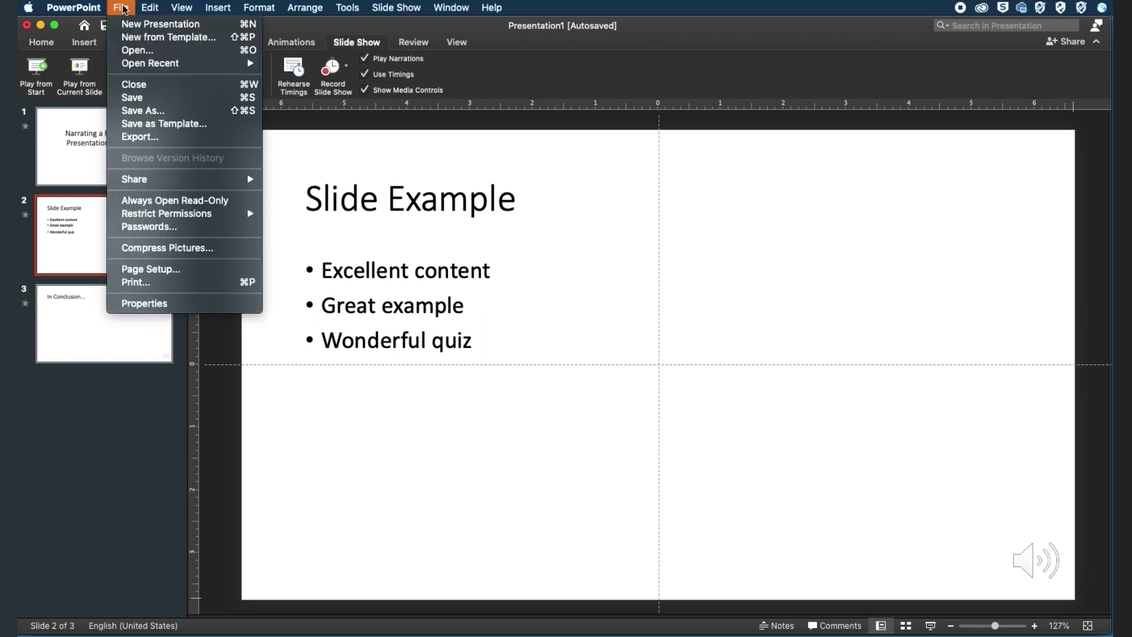
click(156, 141)
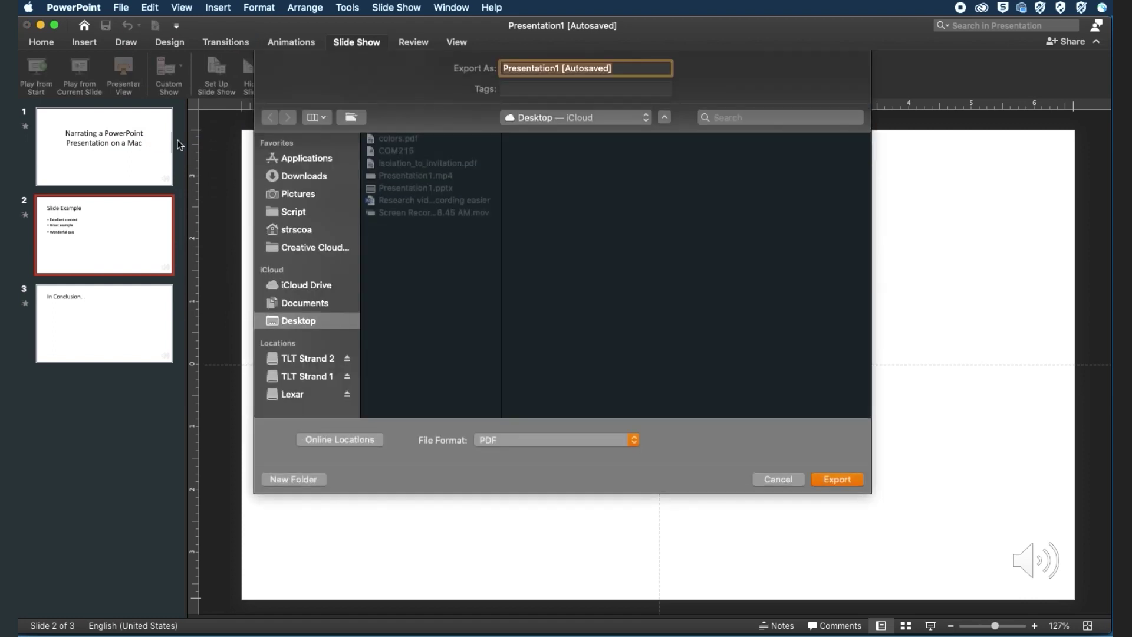
text(Test)
click(505, 440)
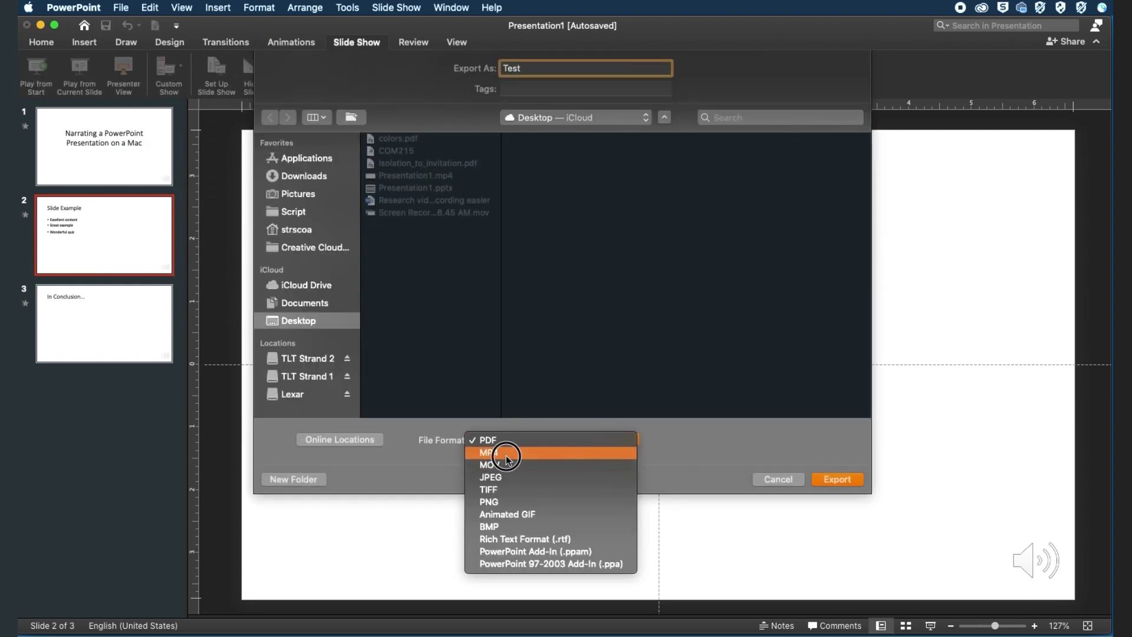
click(506, 454)
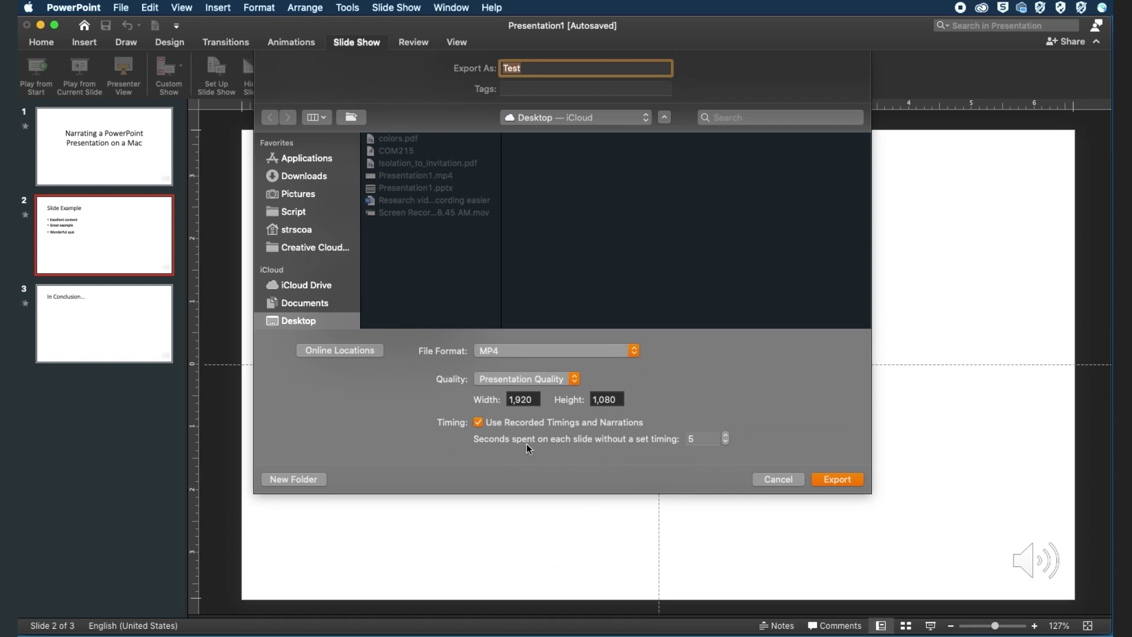
click(520, 379)
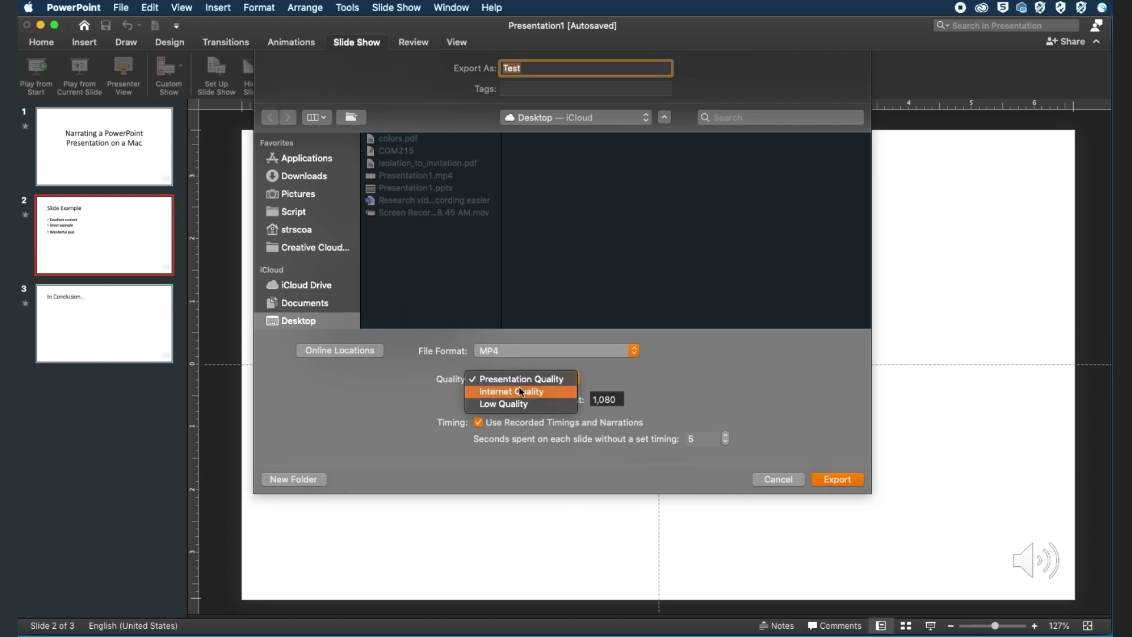
click(519, 391)
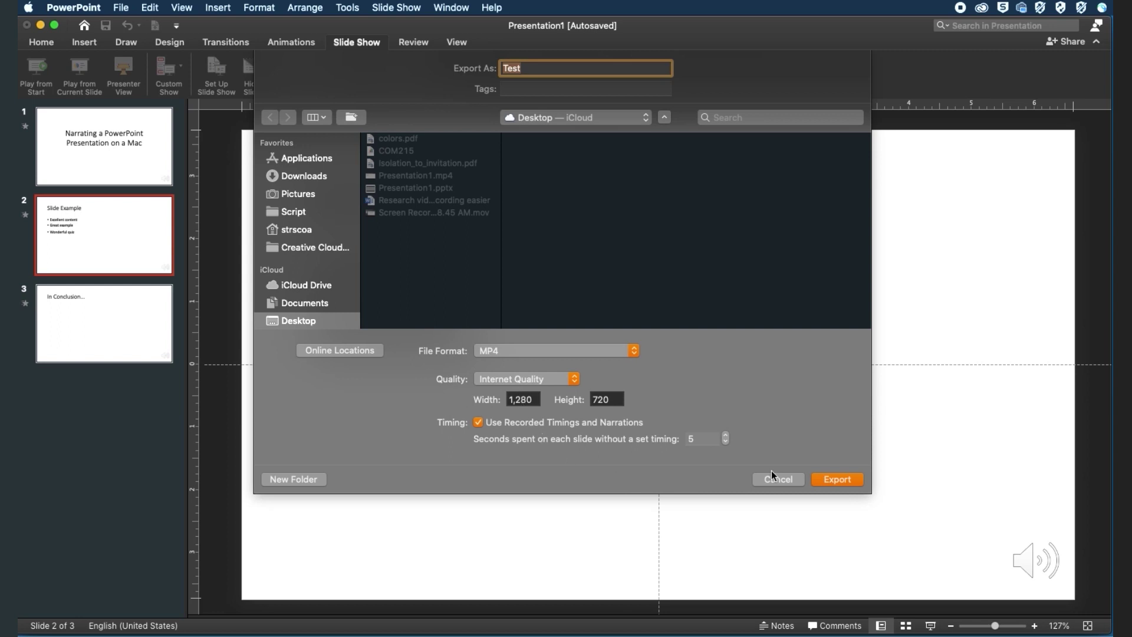
click(837, 483)
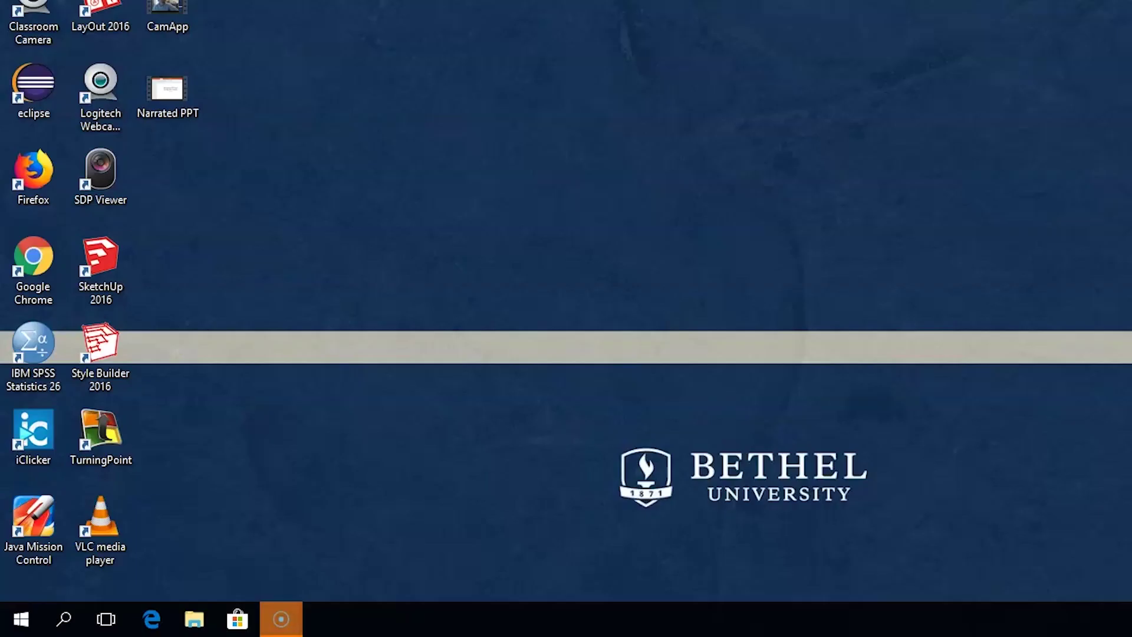
click(21, 620)
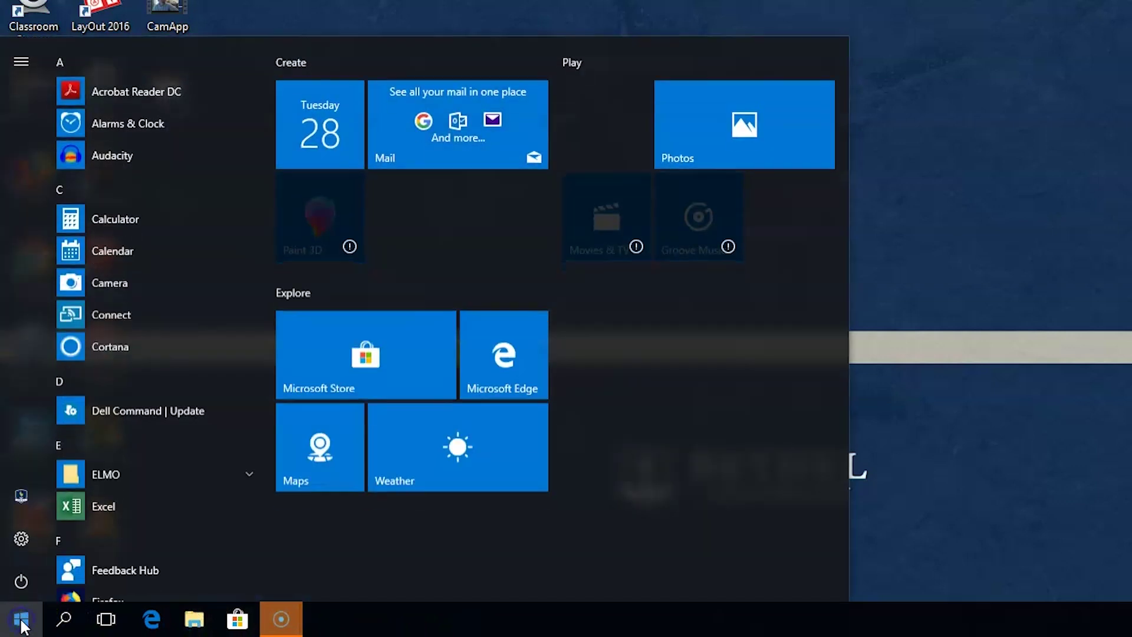
Step: Record a five-second webcam clip in the Windows Camera app's video mode
click(116, 282)
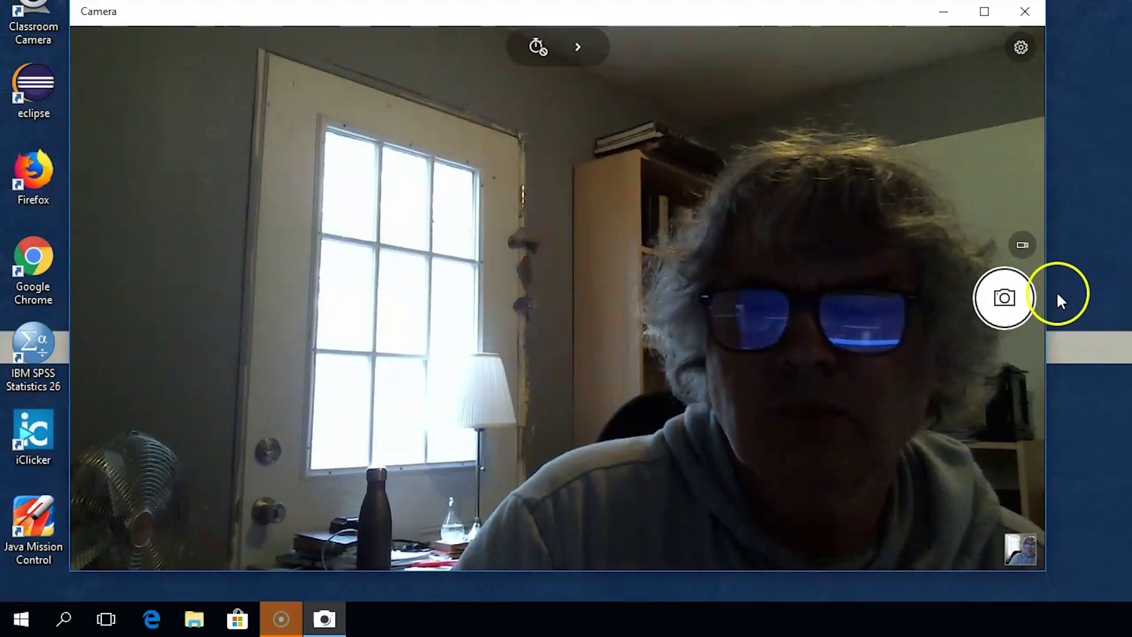
click(1027, 247)
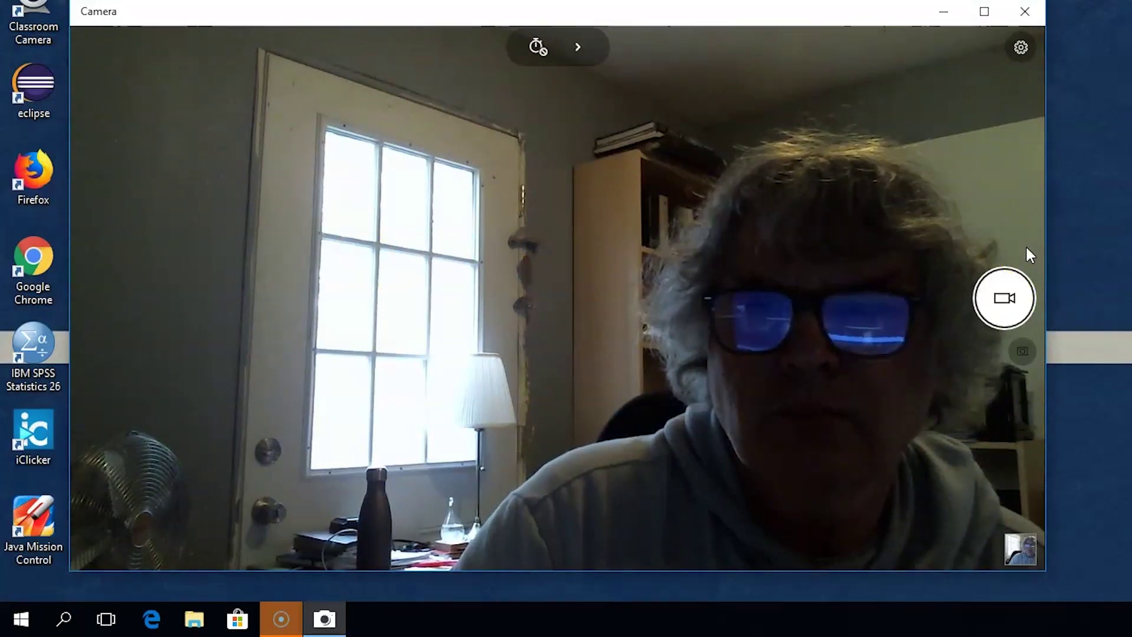
click(1011, 297)
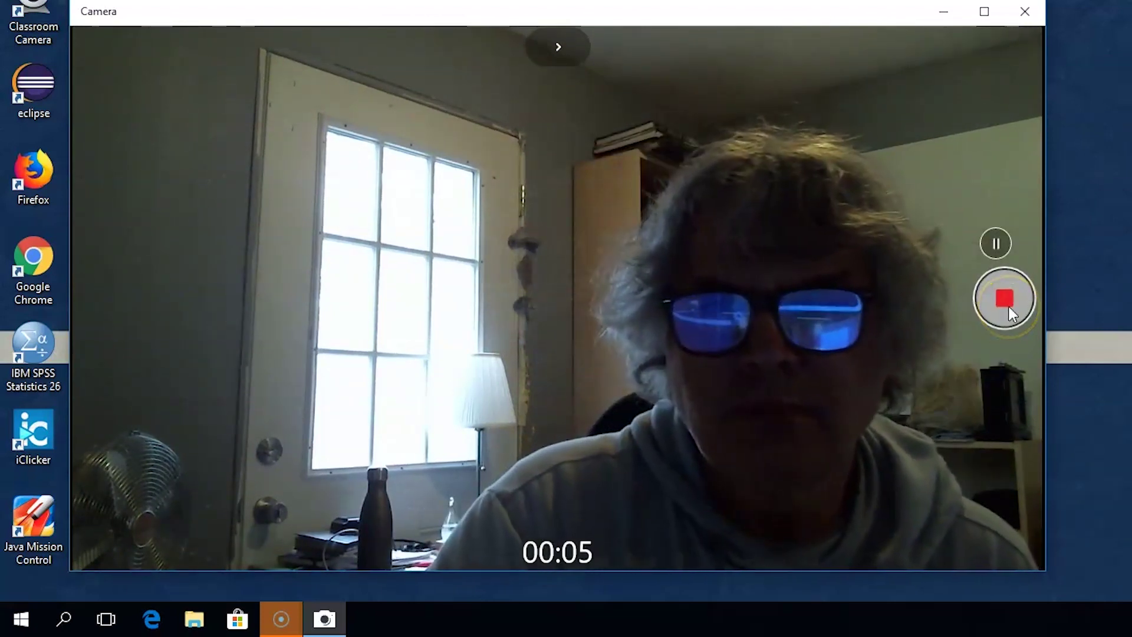
click(1011, 309)
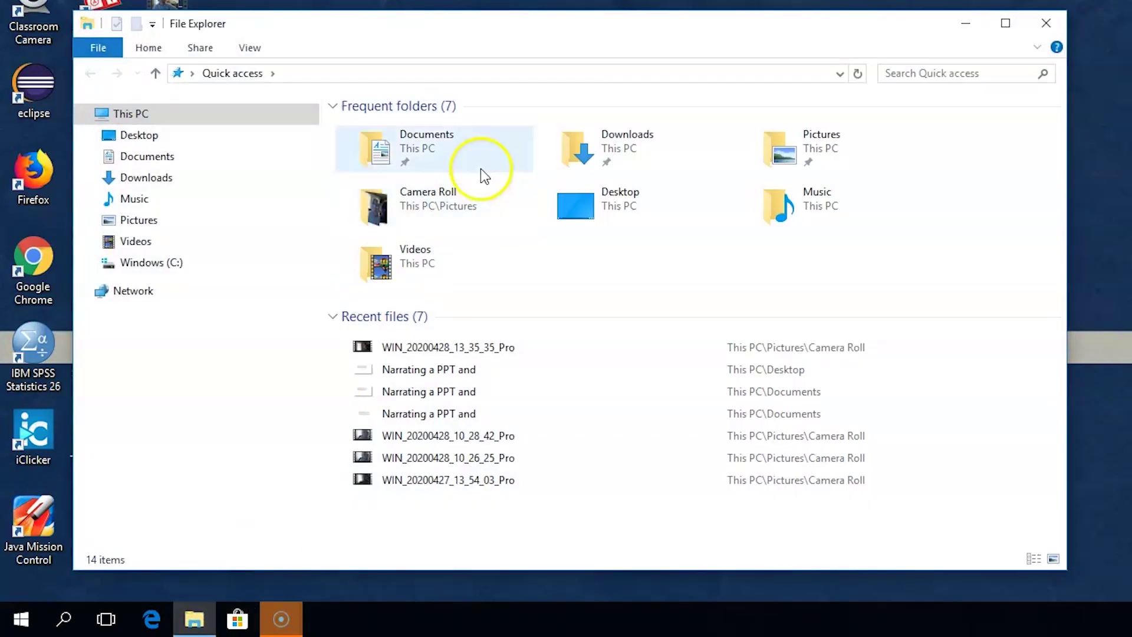
click(784, 155)
Step: Open Pictures from Quick access and select its Camera Roll folder
double_click(784, 154)
click(382, 133)
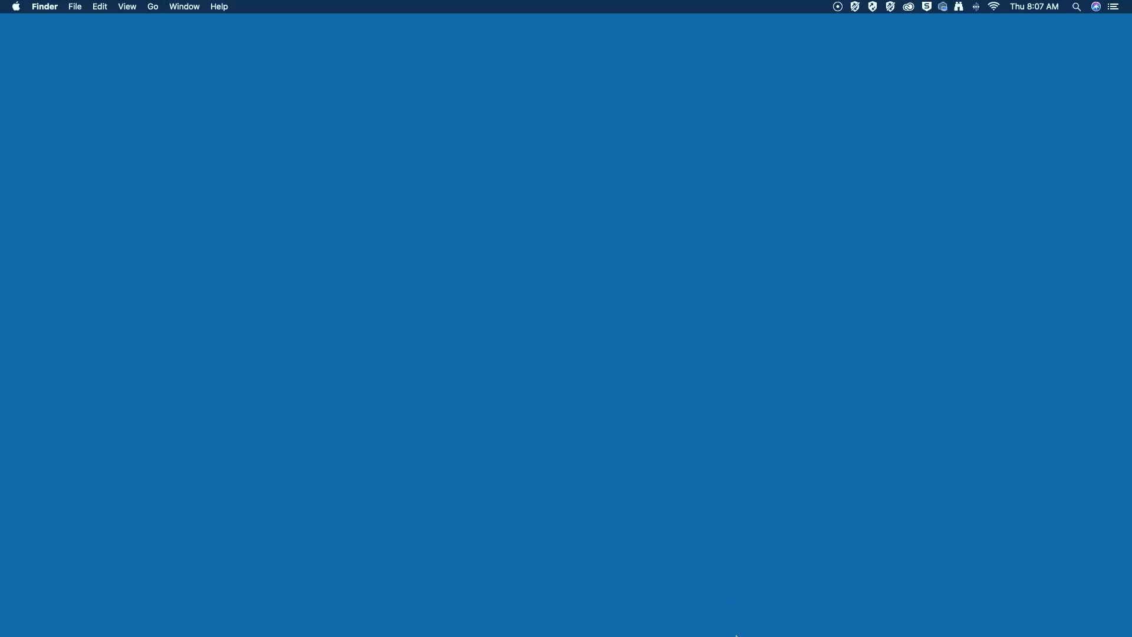
Step: Launch QuickTime Player and start a new movie recording
mouse_move(766, 616)
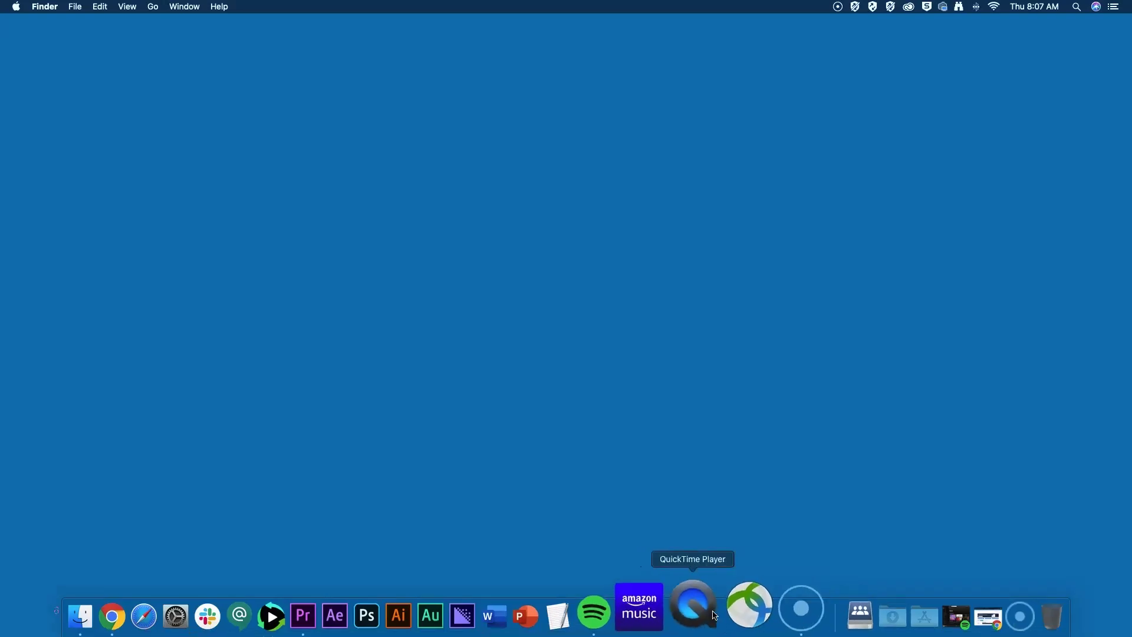
click(706, 614)
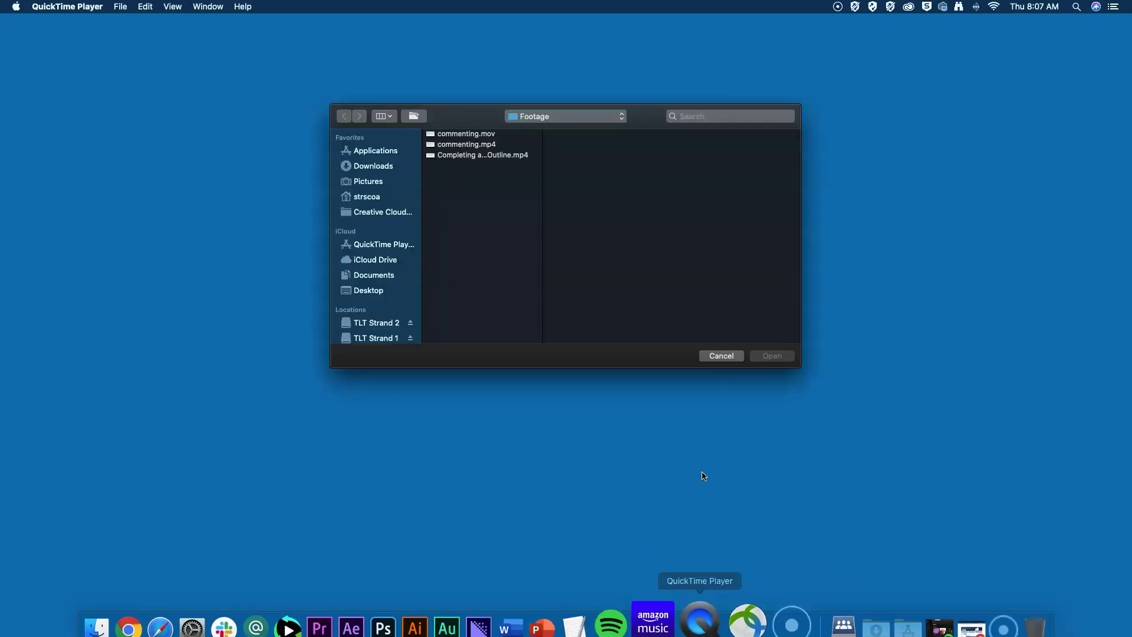
click(720, 356)
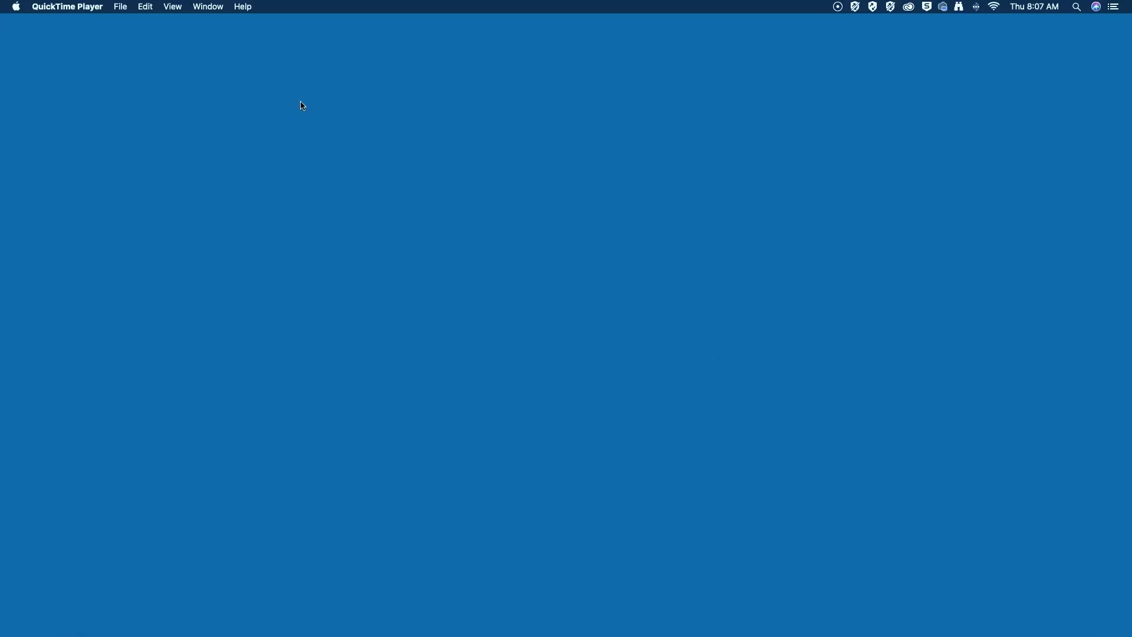
click(120, 7)
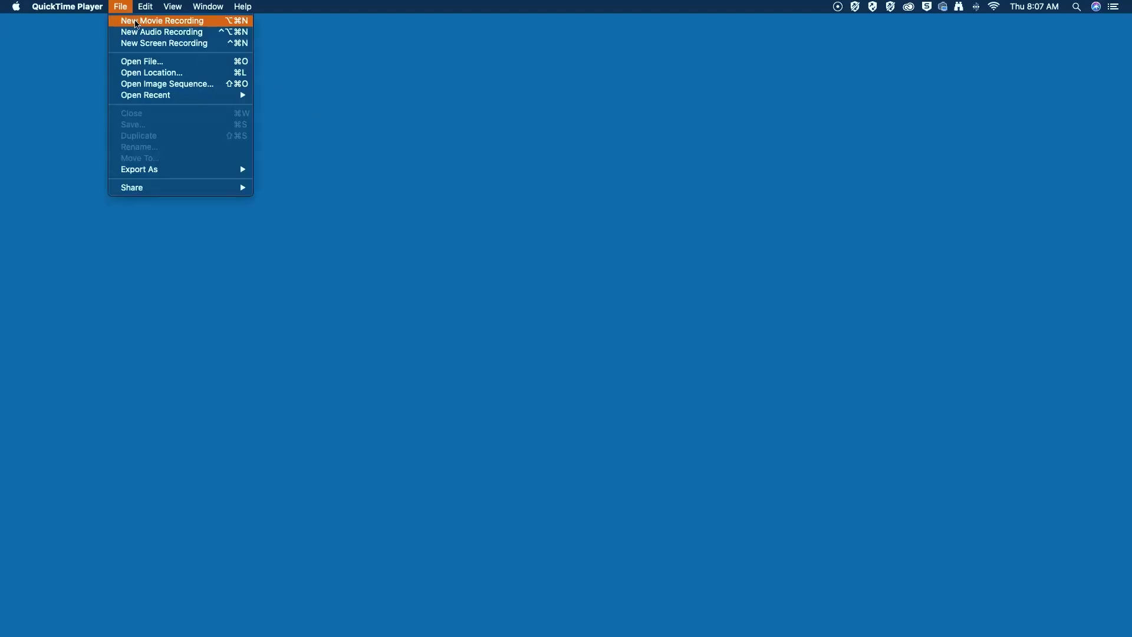
click(137, 24)
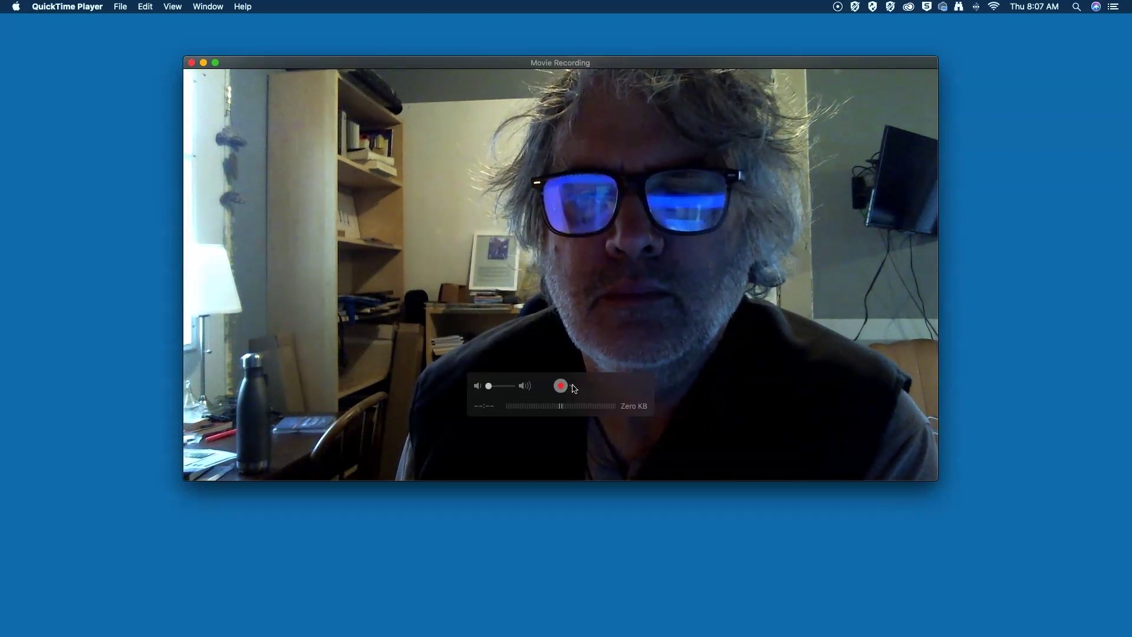
Step: Choose the HD Webcam C525 microphone and record a five-second webcam clip
click(574, 389)
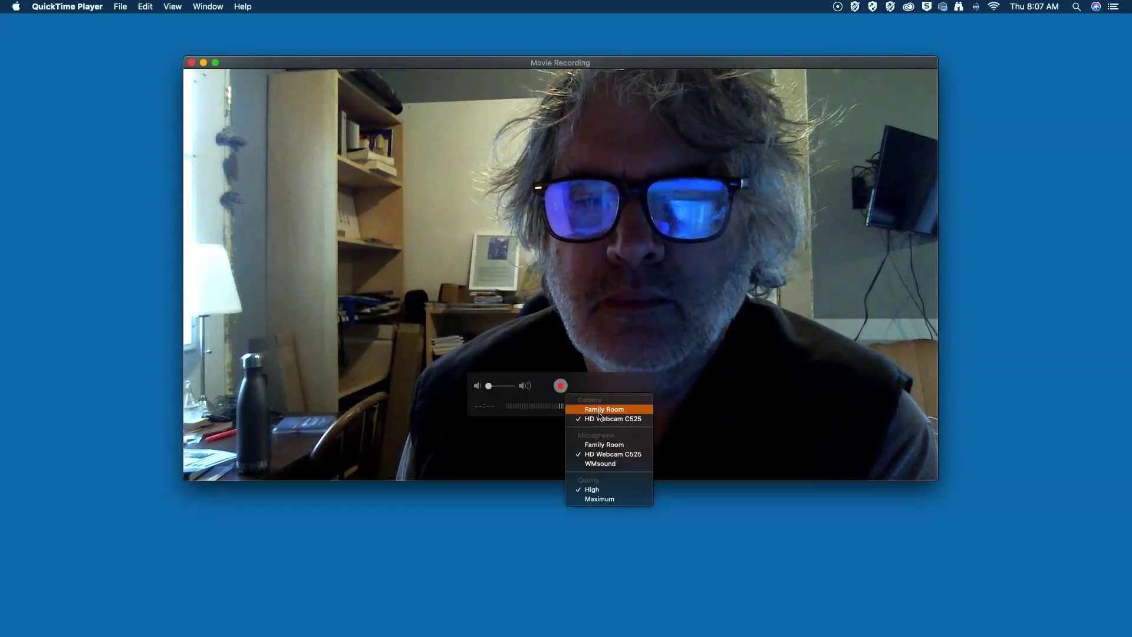
click(606, 456)
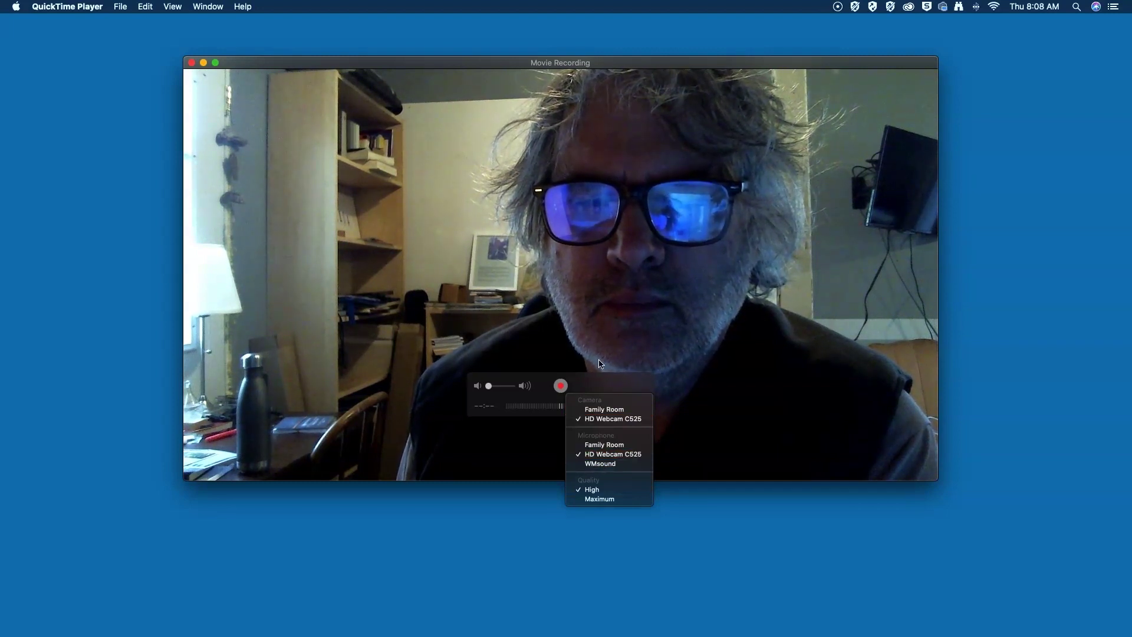
click(561, 387)
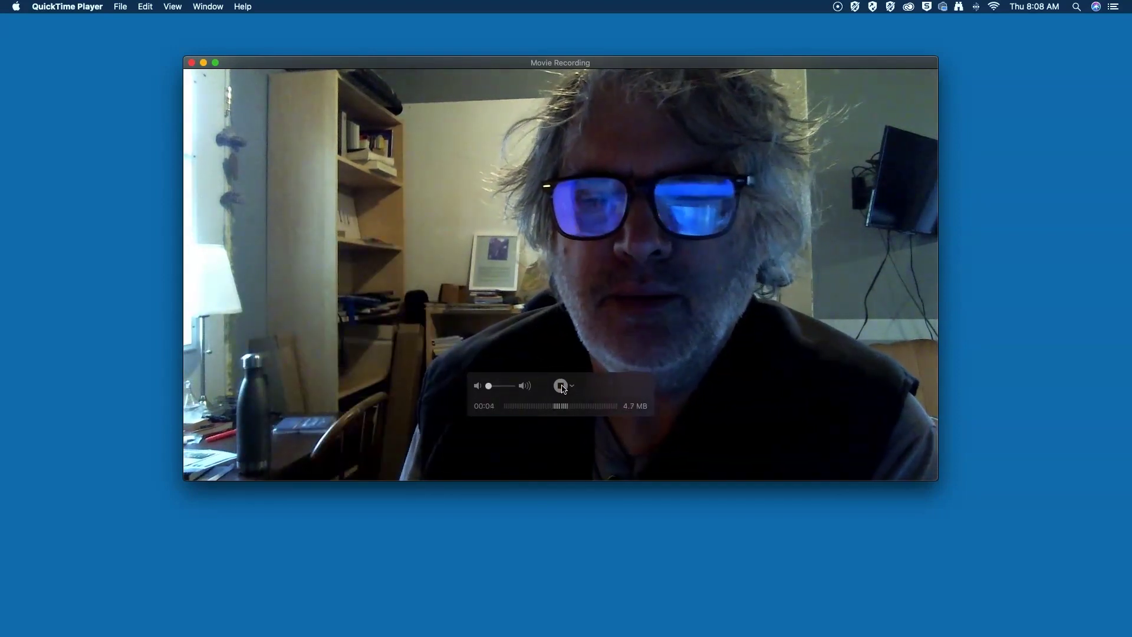
click(561, 386)
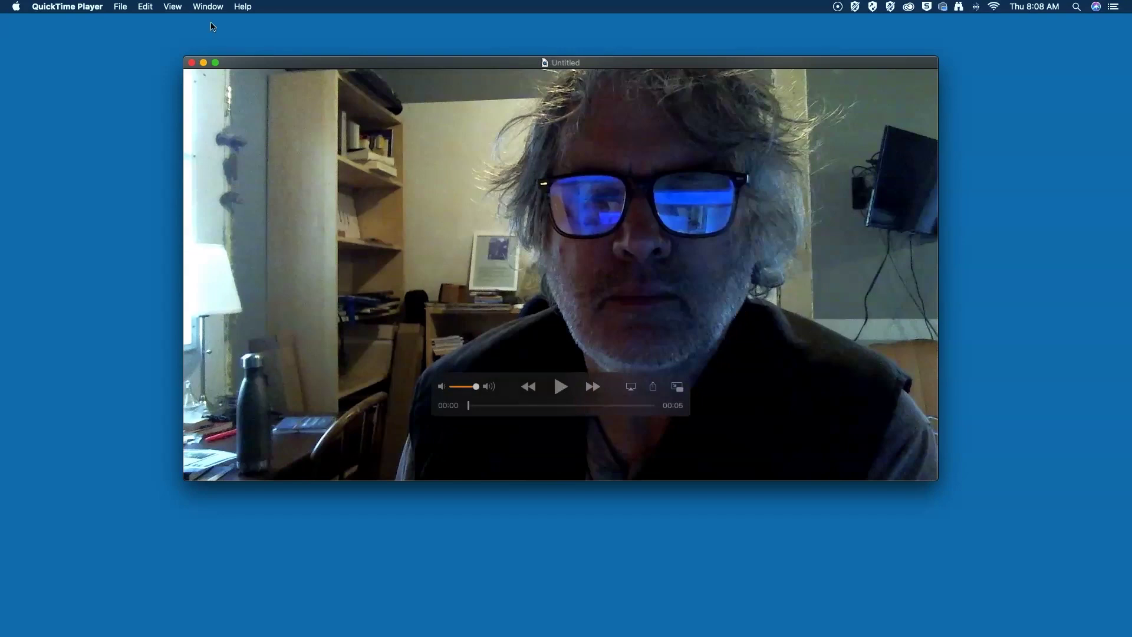
click(121, 8)
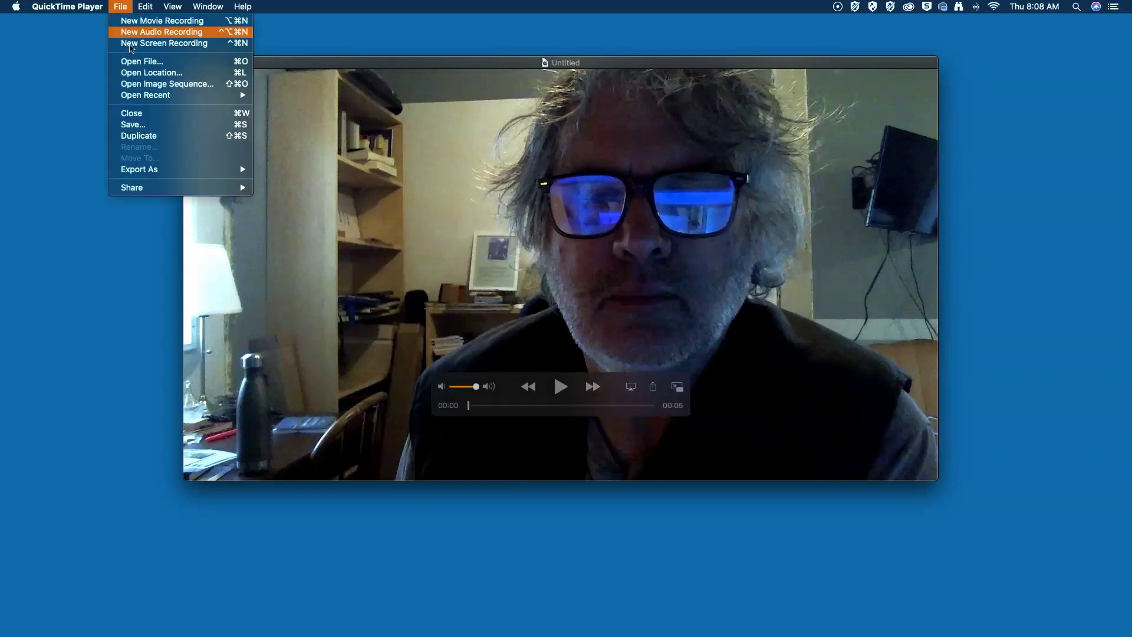
Step: Export the webcam clip at 720p, saving it as Test in the Footage folder
mouse_move(149, 169)
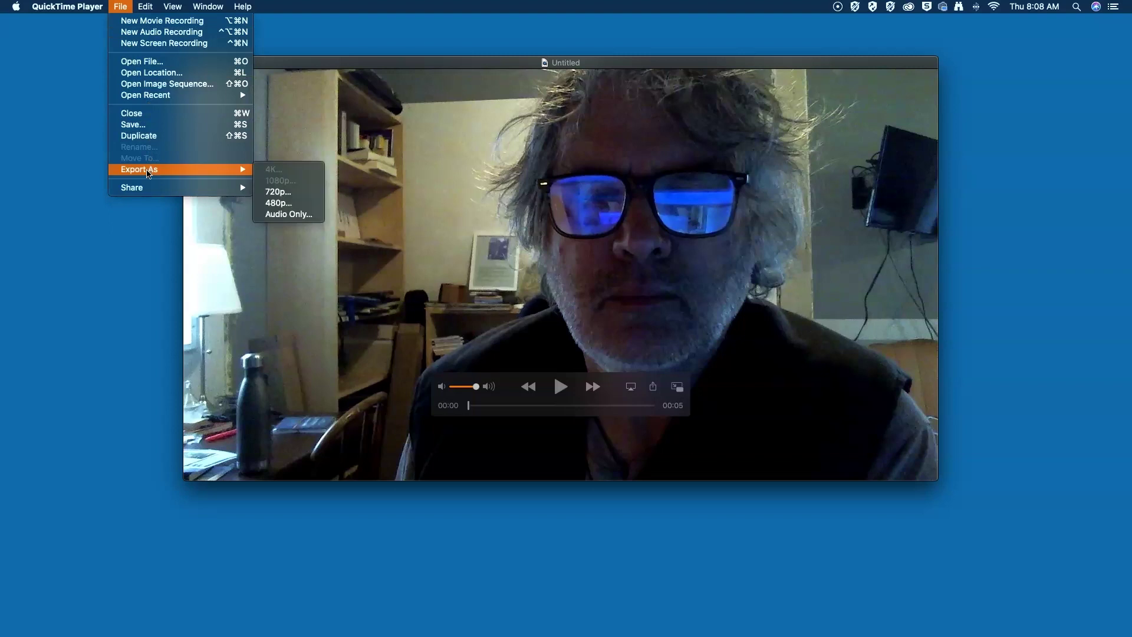
click(271, 193)
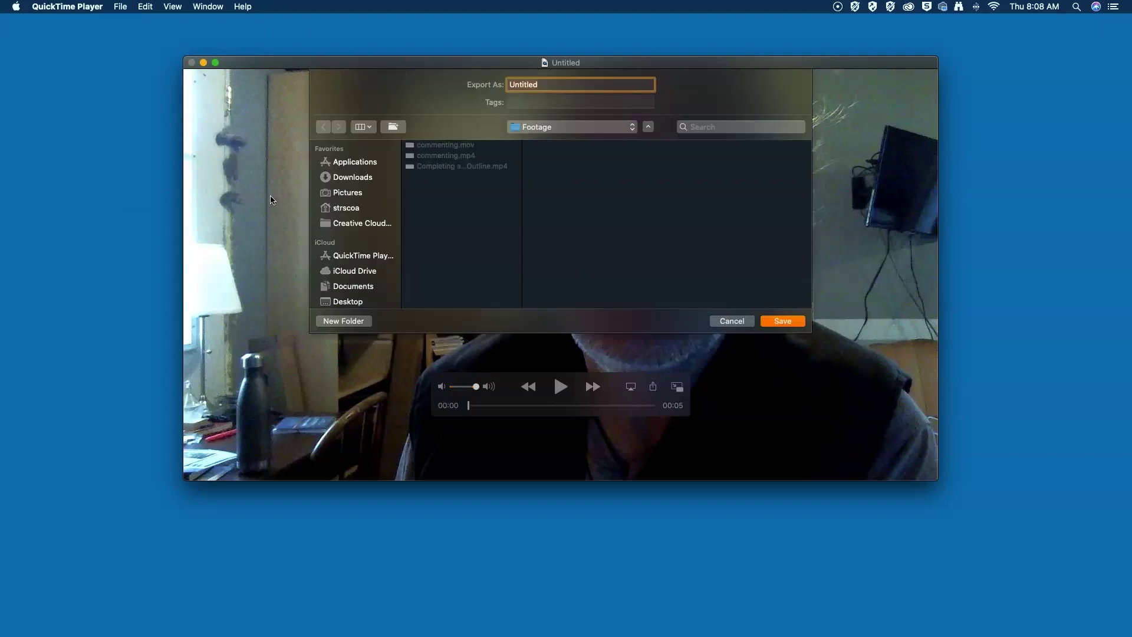
text(Test)
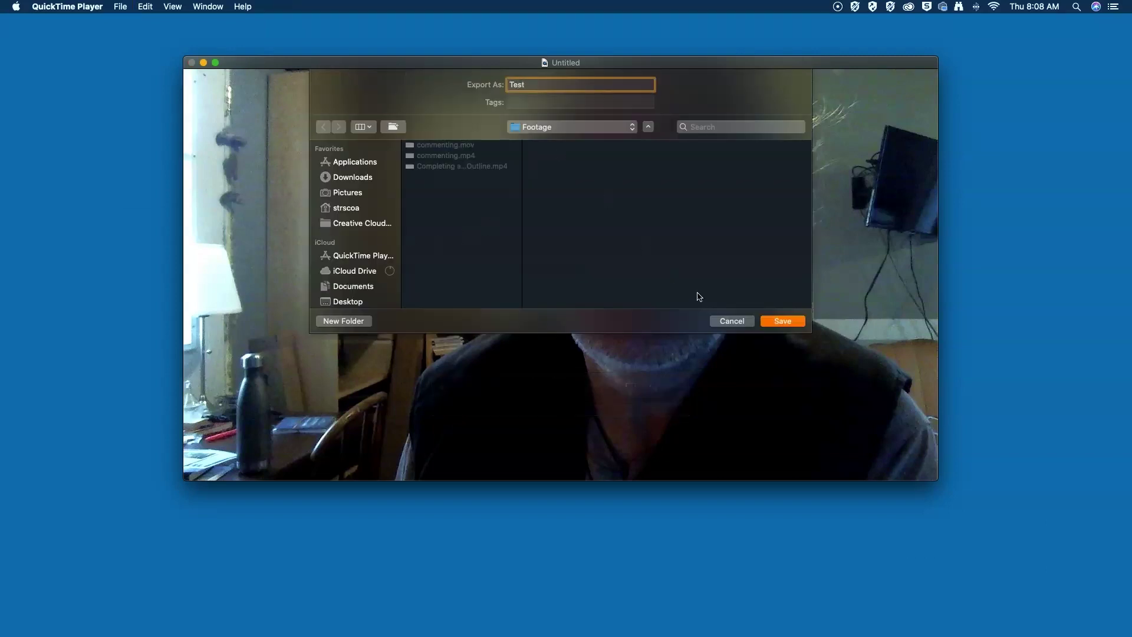
click(784, 322)
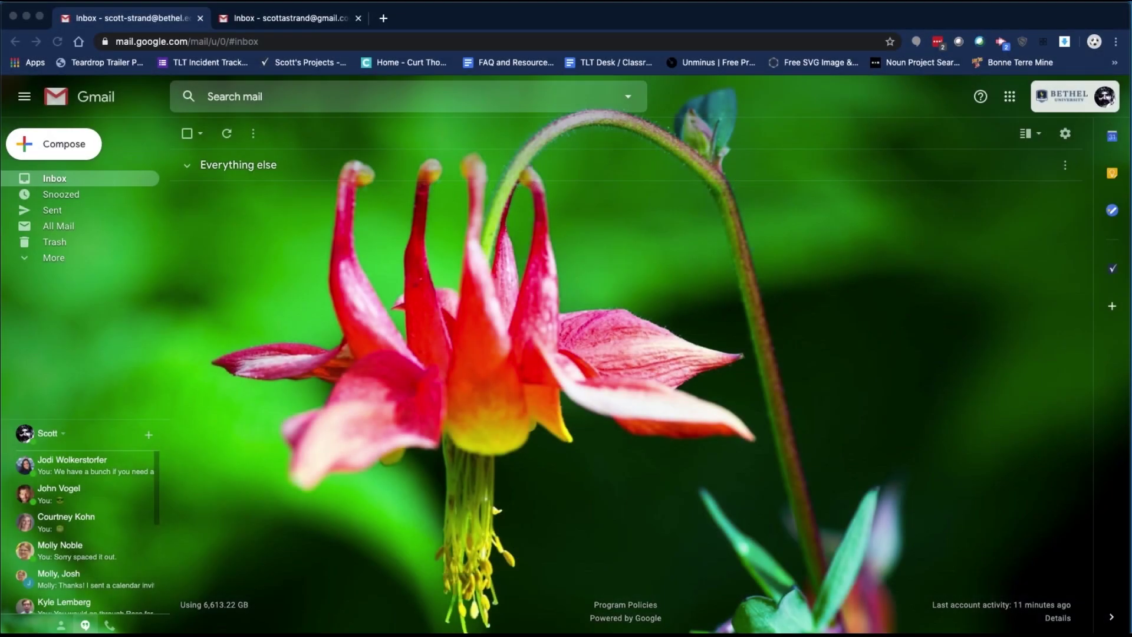
Step: Open YouTube from Gmail's Google apps grid and choose Upload video from the Create menu
click(1008, 100)
click(1010, 101)
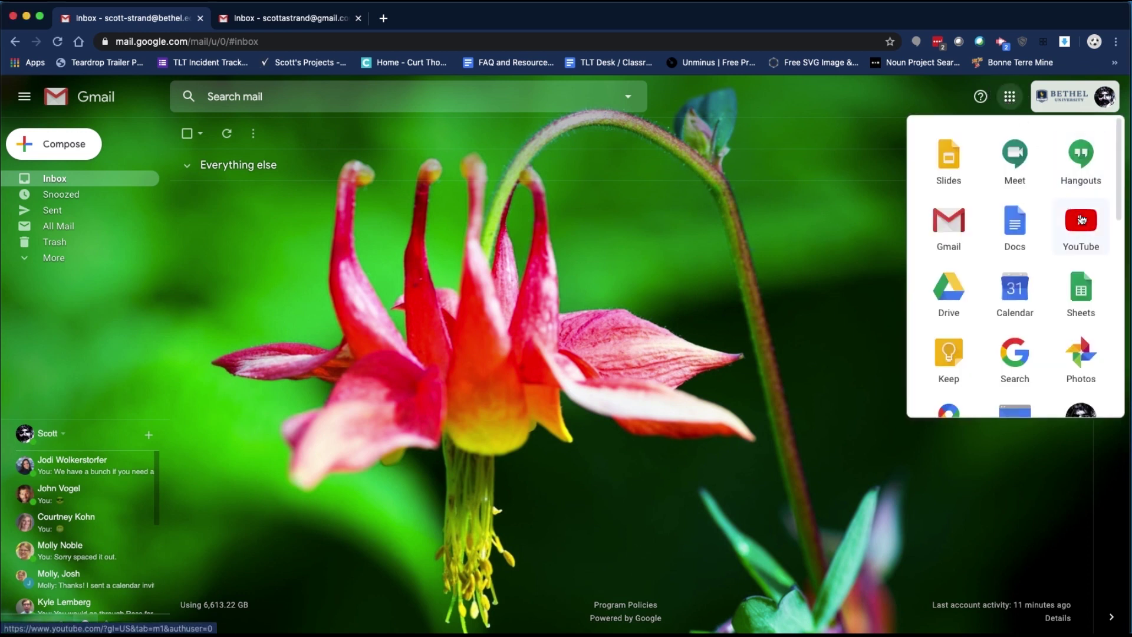
click(1082, 220)
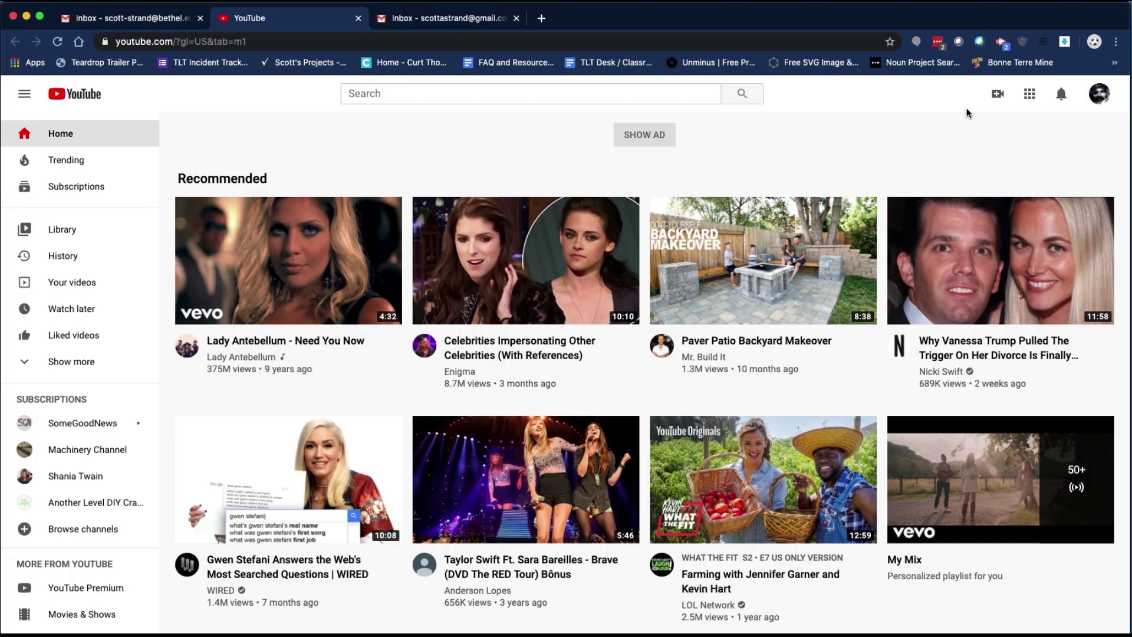
click(998, 94)
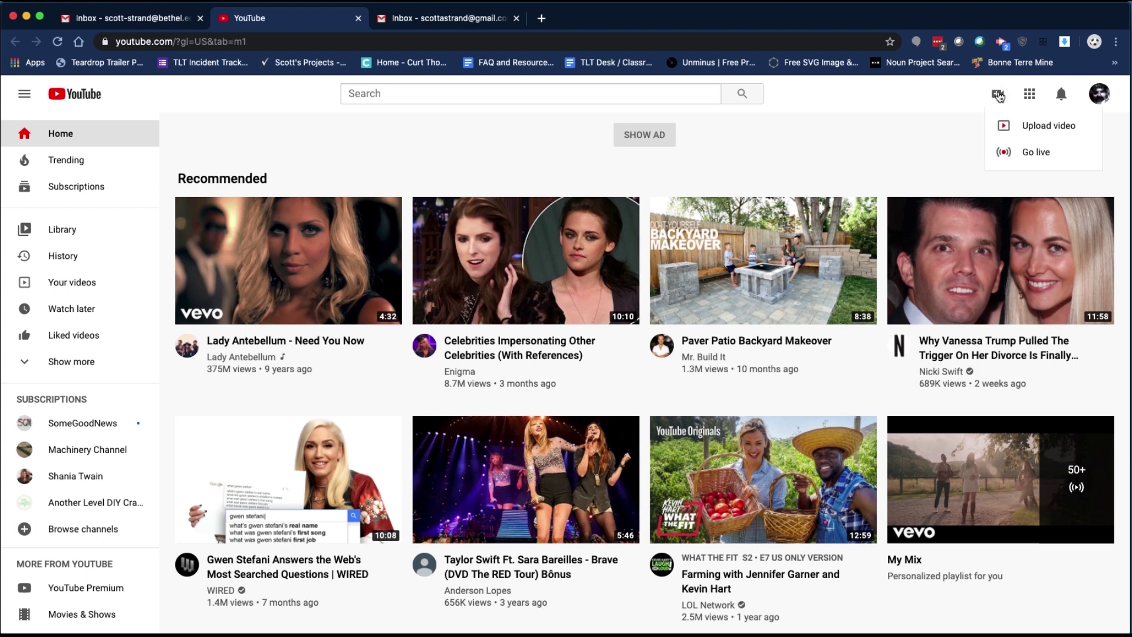
click(1046, 129)
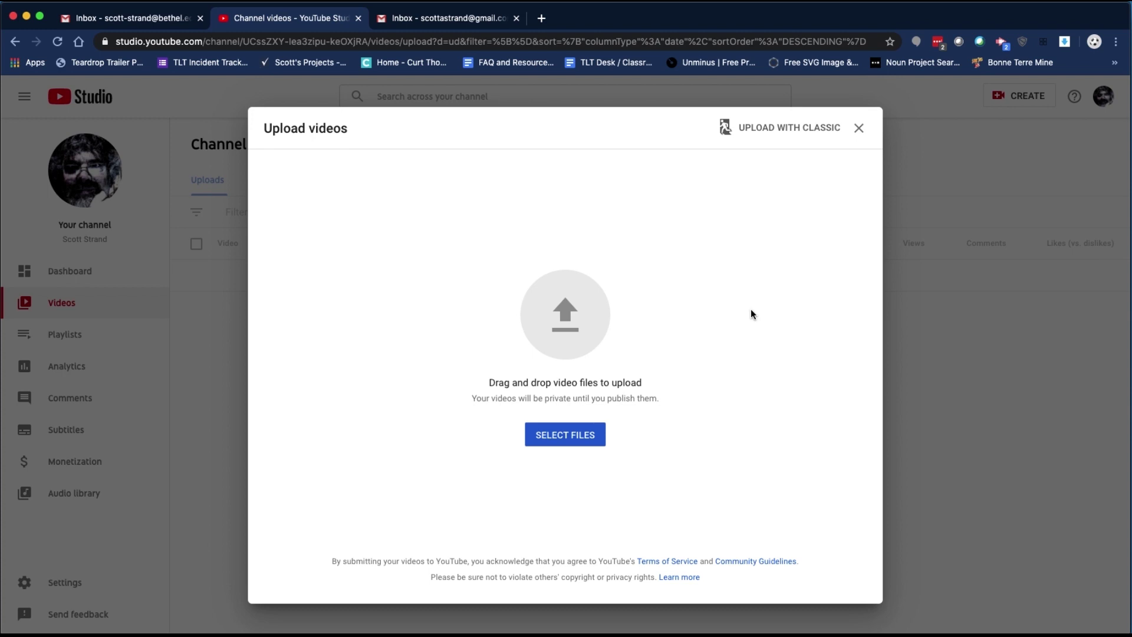
Step: Select CameraApp.mp4 as the video to upload
click(584, 436)
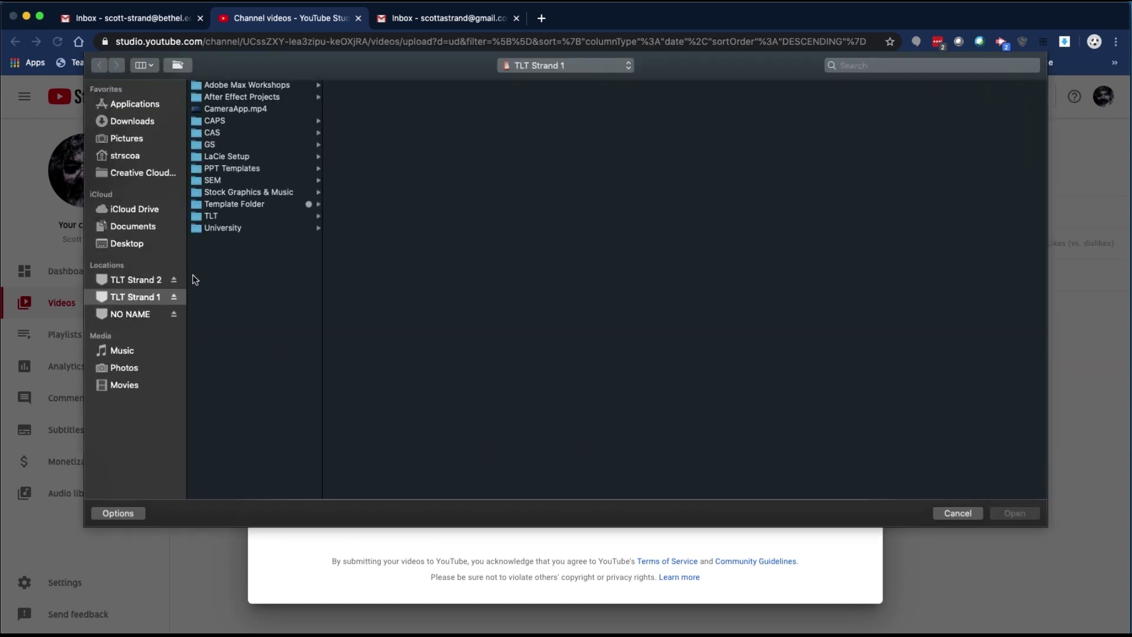
click(214, 110)
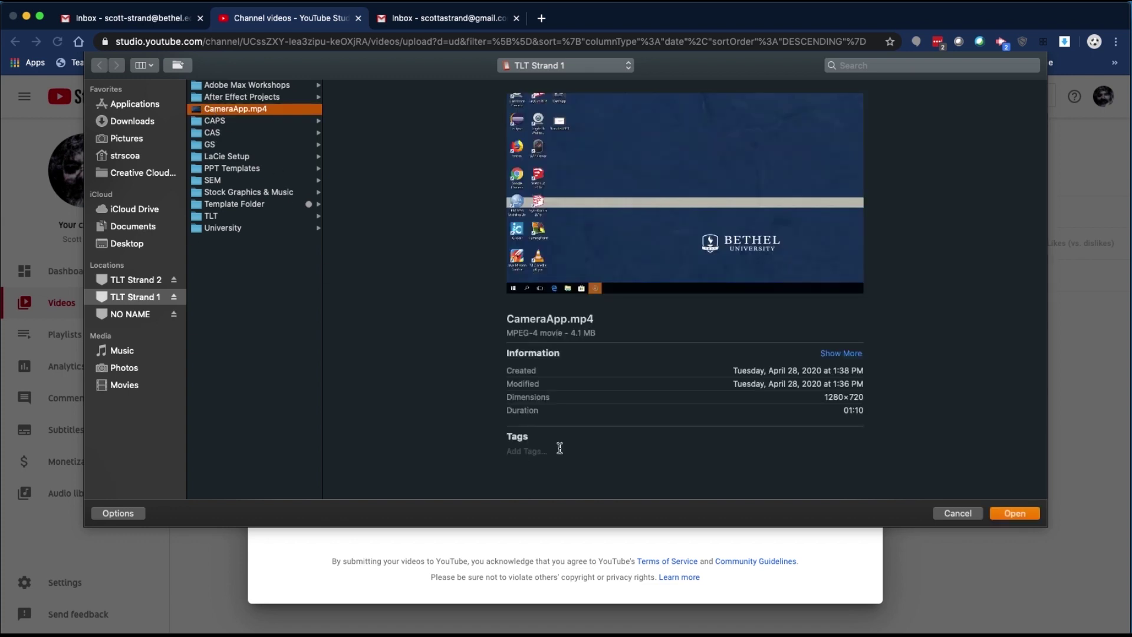
click(1015, 511)
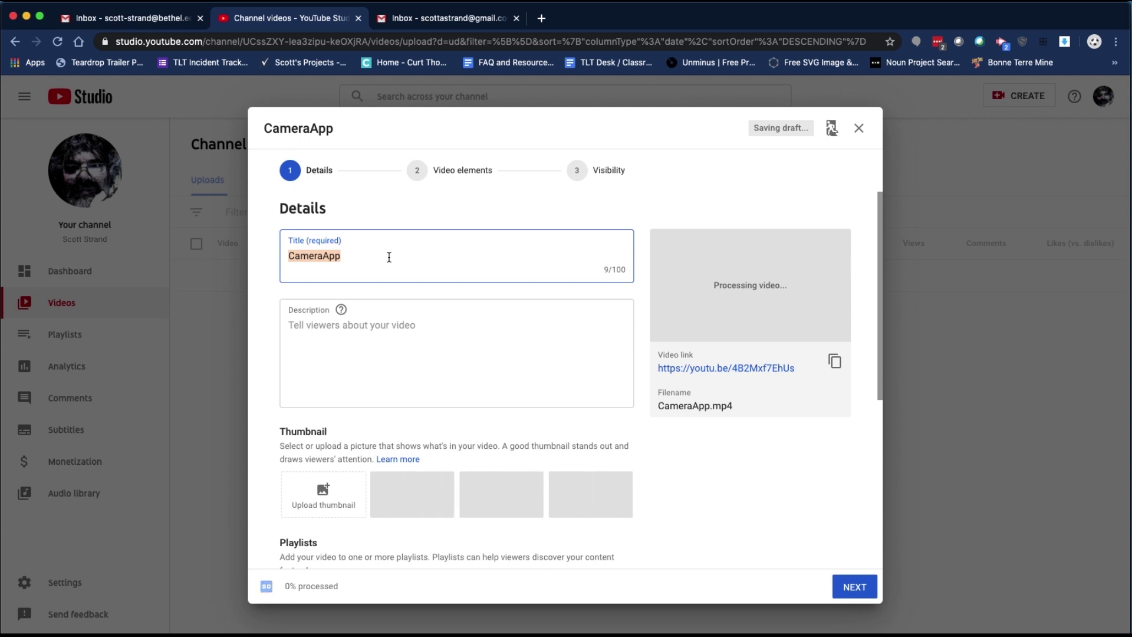
Step: Title the video 'Camera App Video' with description 'How to use Microsoft Camera App'
text(Camera App Video)
key(Tab)
text(How to use Mic)
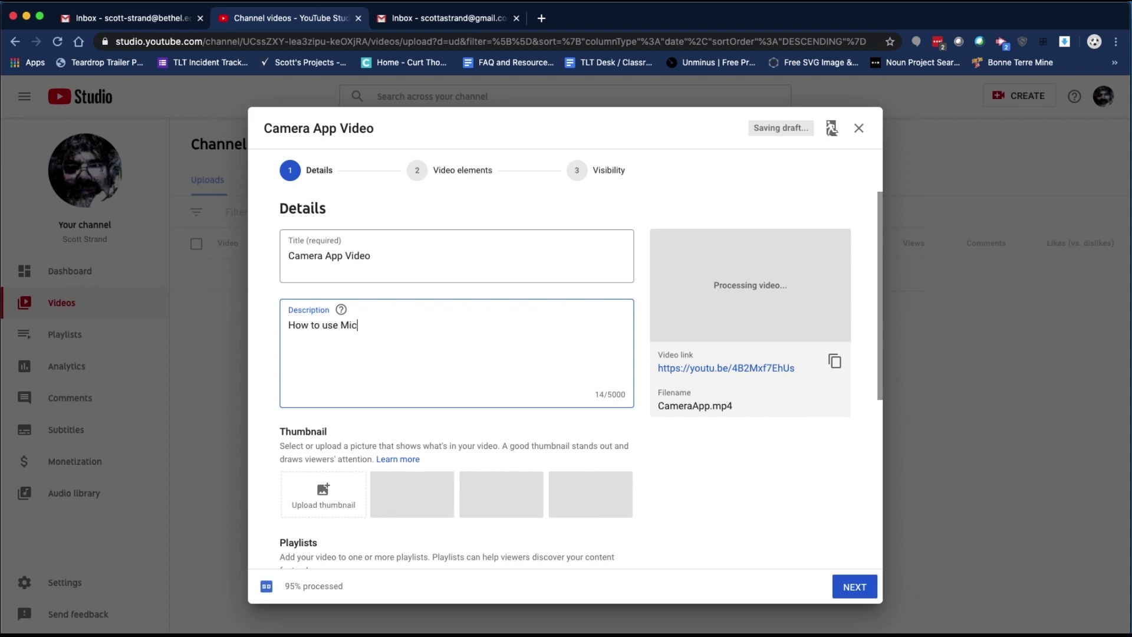
text(rosoft Camera AP)
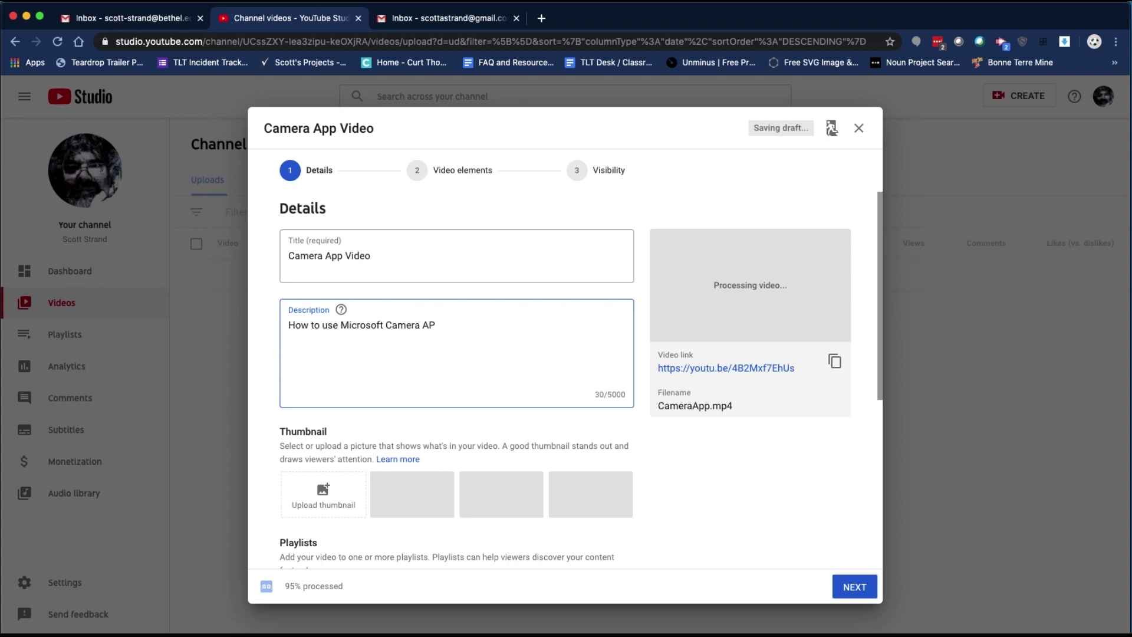
key(BackSpace)
text(pp)
scroll(409, 394, down, 3)
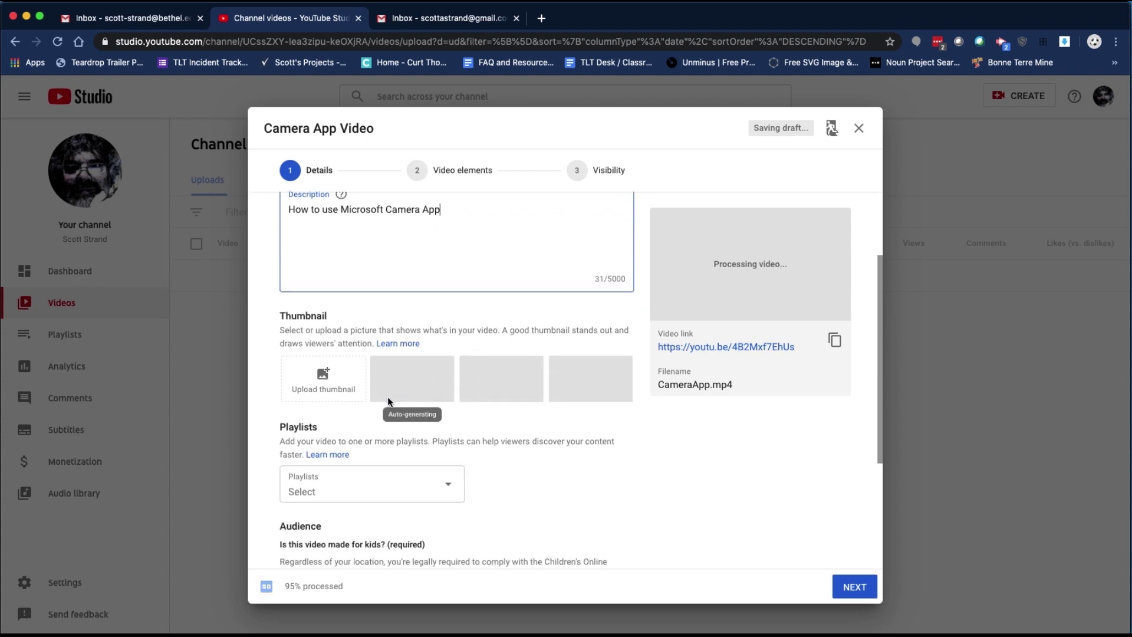
scroll(536, 506, down, 3)
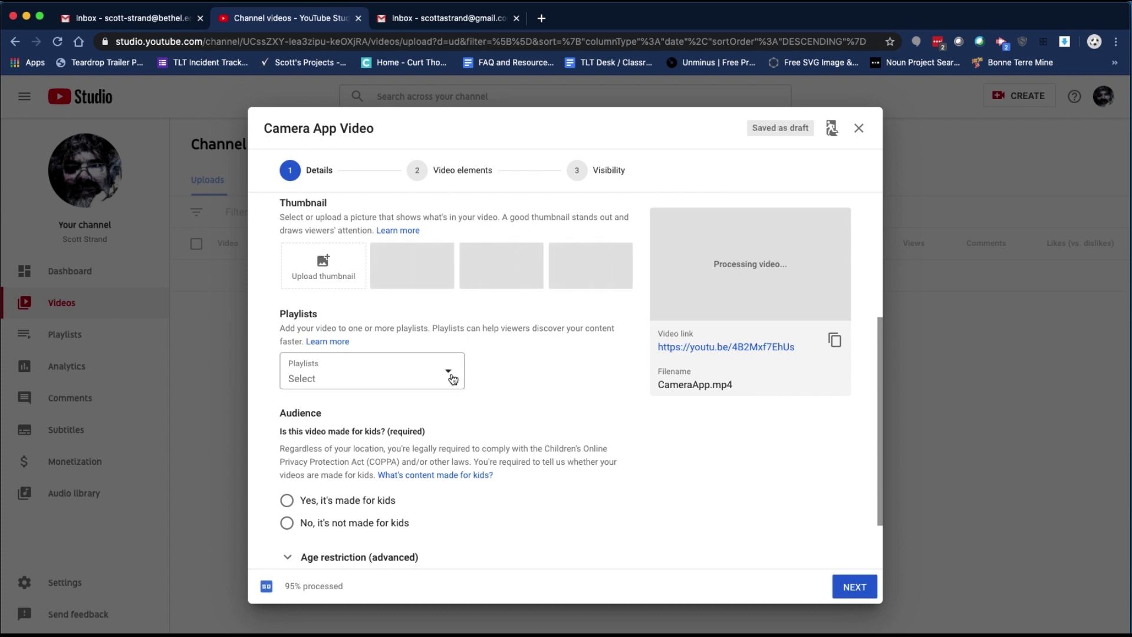
Step: Create a new unlisted playlist named 'Tech Stuff'
click(451, 377)
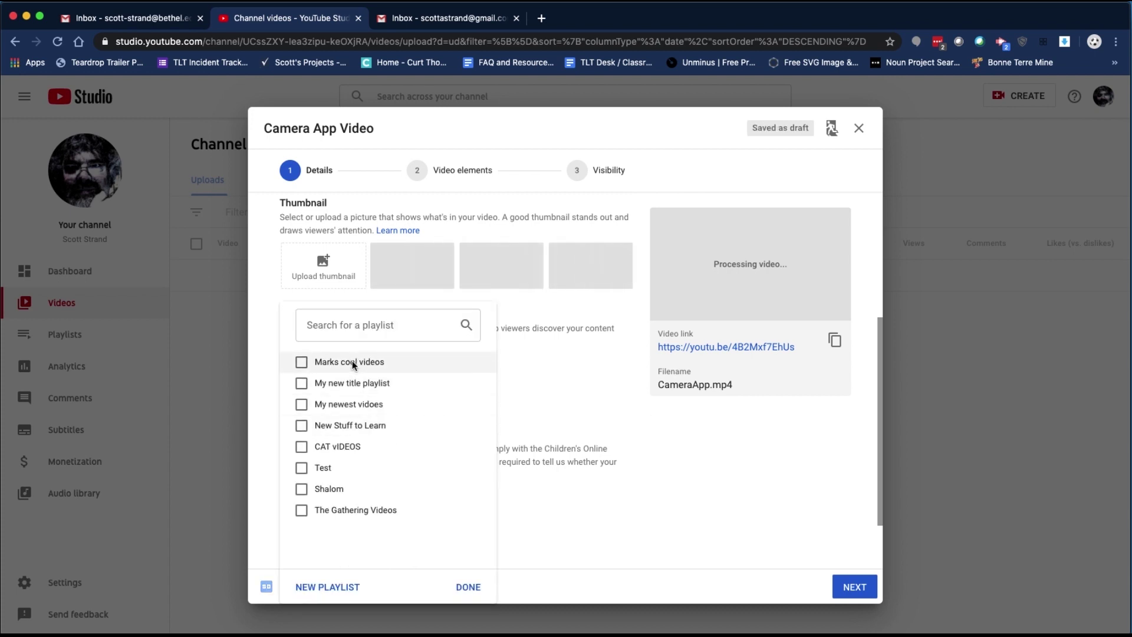
click(351, 587)
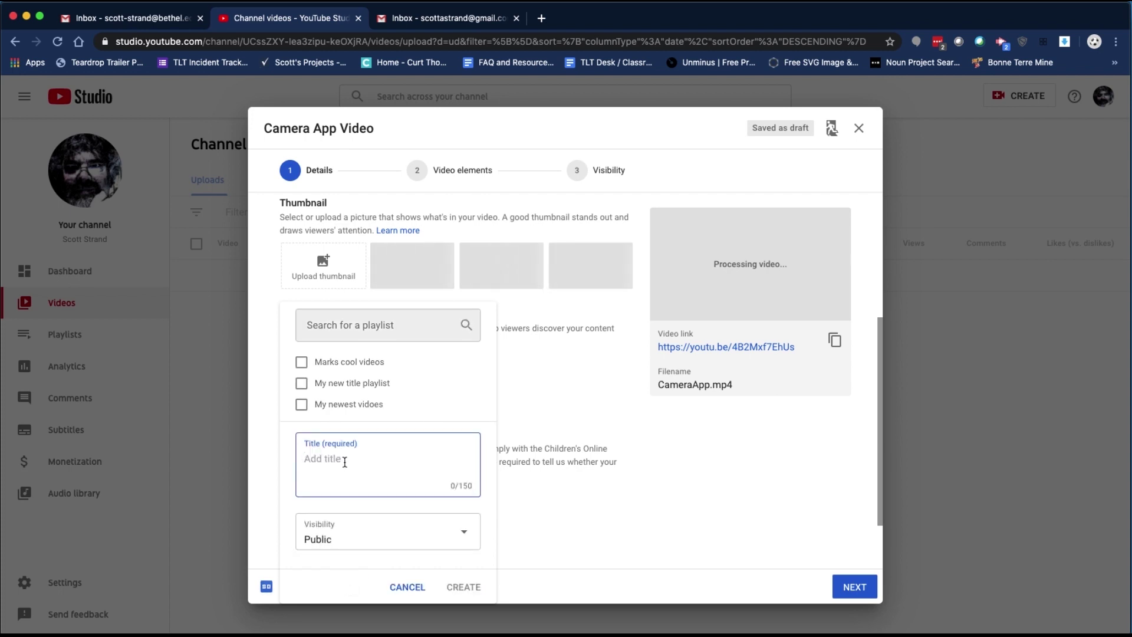
text(Tec)
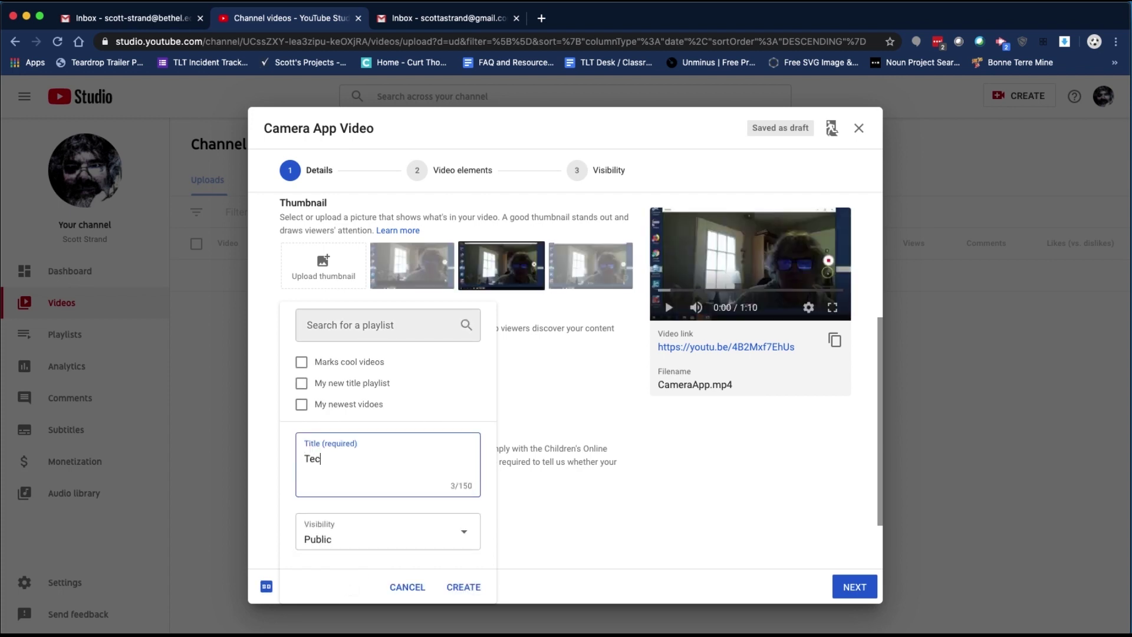
text(h Stuff)
click(354, 537)
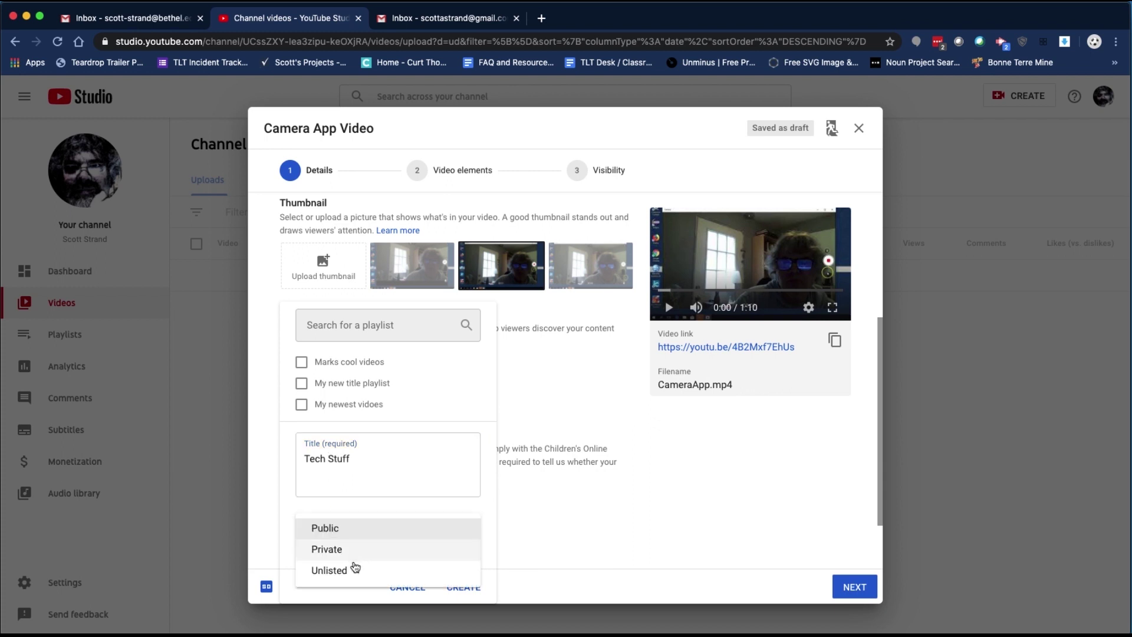
click(354, 571)
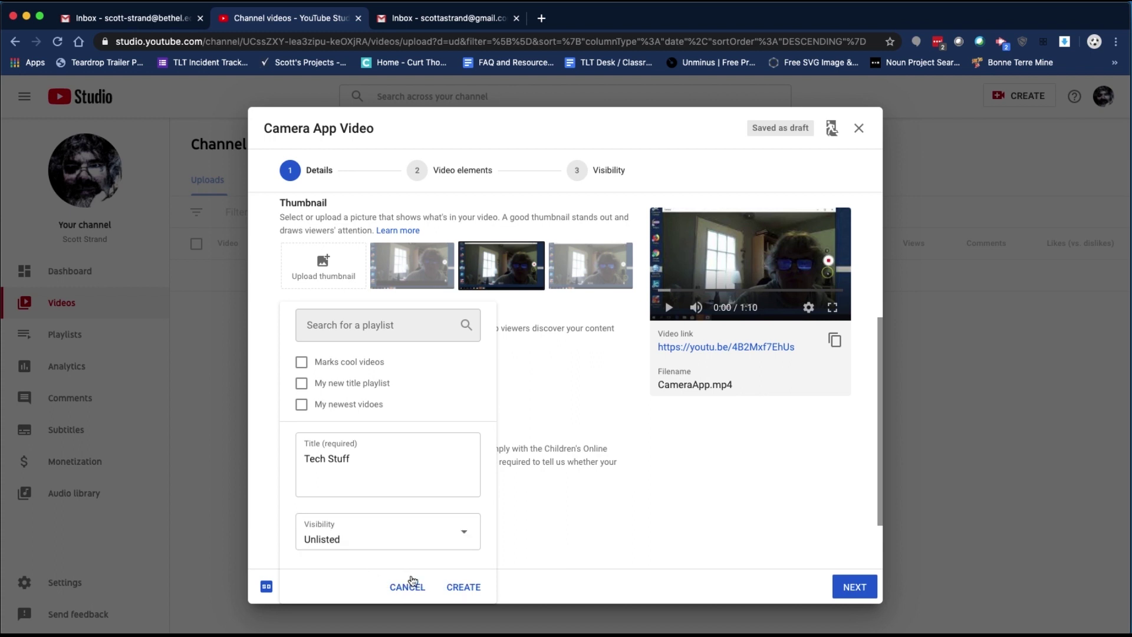
click(463, 587)
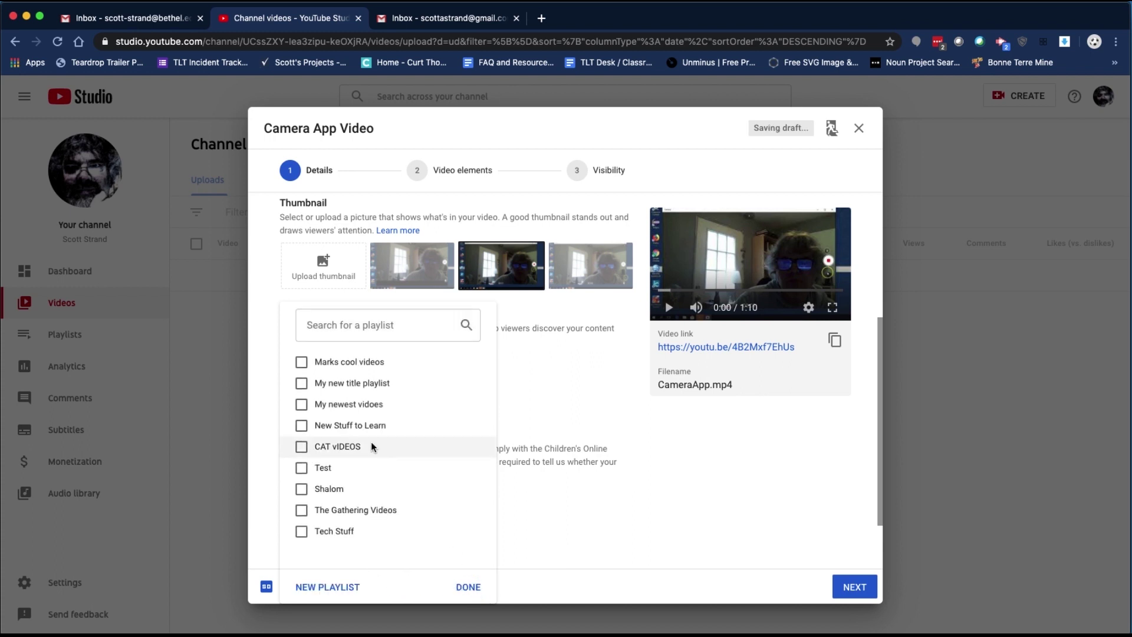
Step: Assign the video to the Tech Stuff playlist and confirm the choice
click(302, 534)
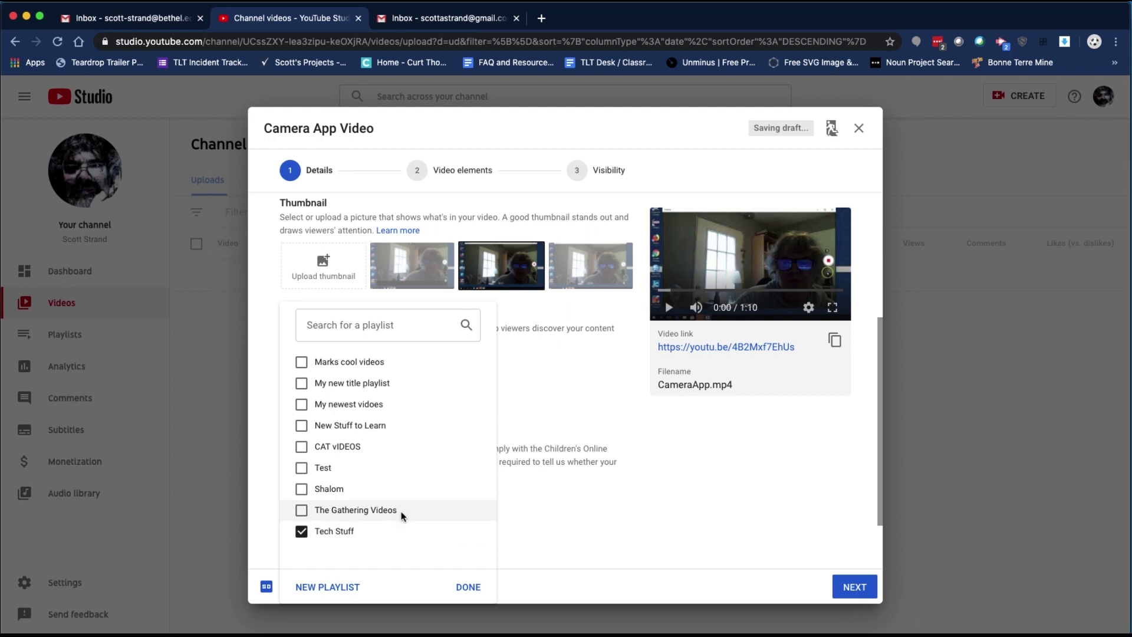
click(468, 587)
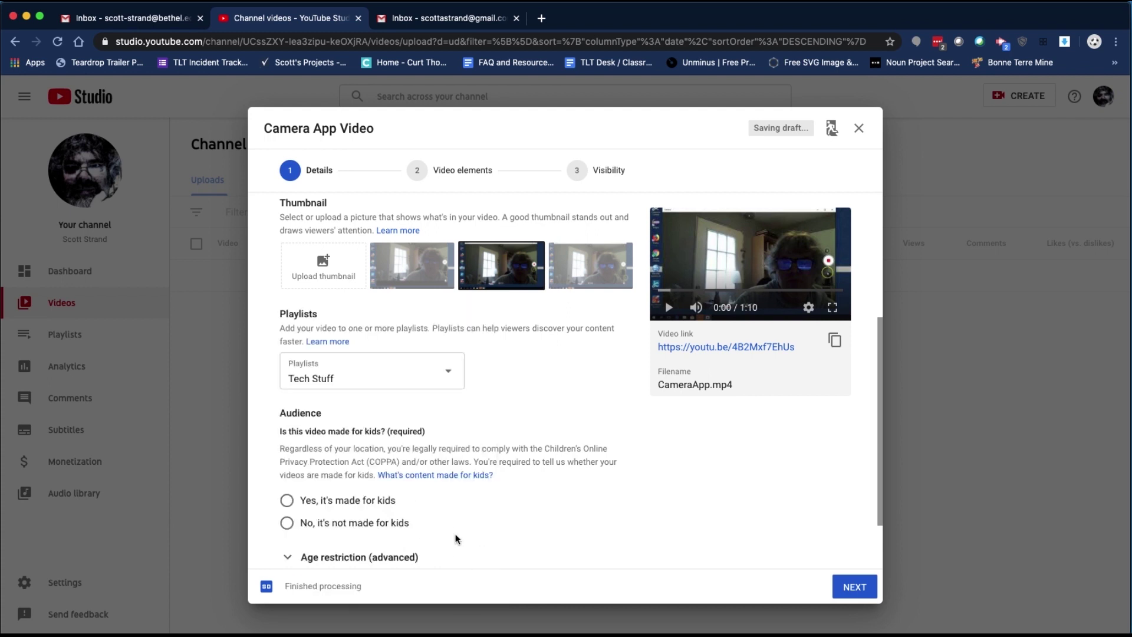
scroll(458, 530, down, 3)
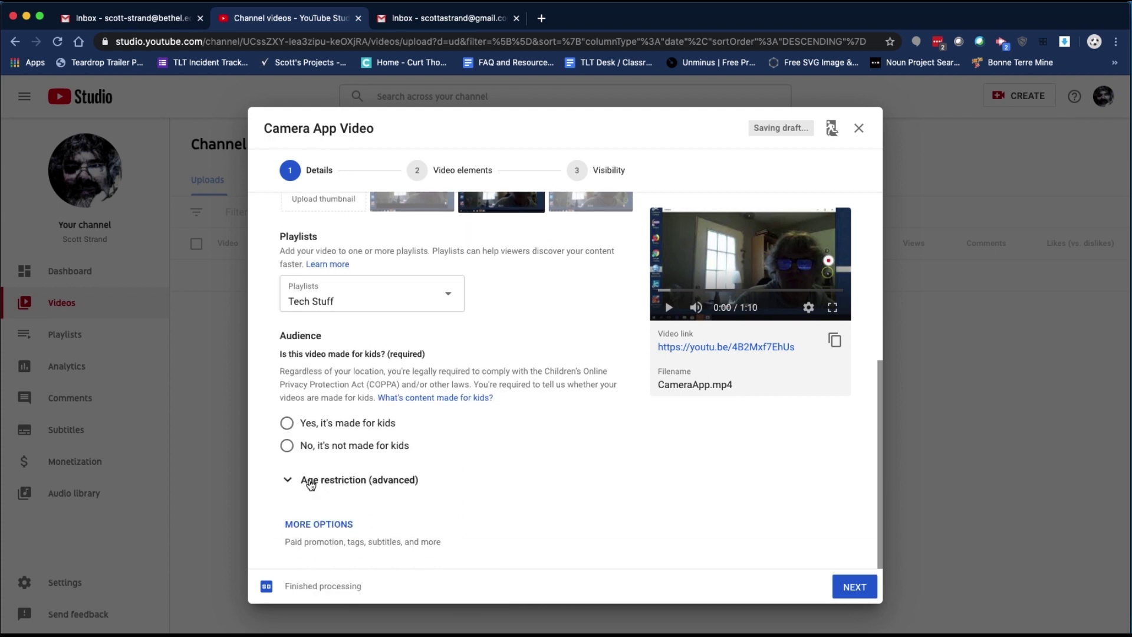
Step: Mark the video as not made for kids and advance to the visibility step
click(287, 447)
click(854, 587)
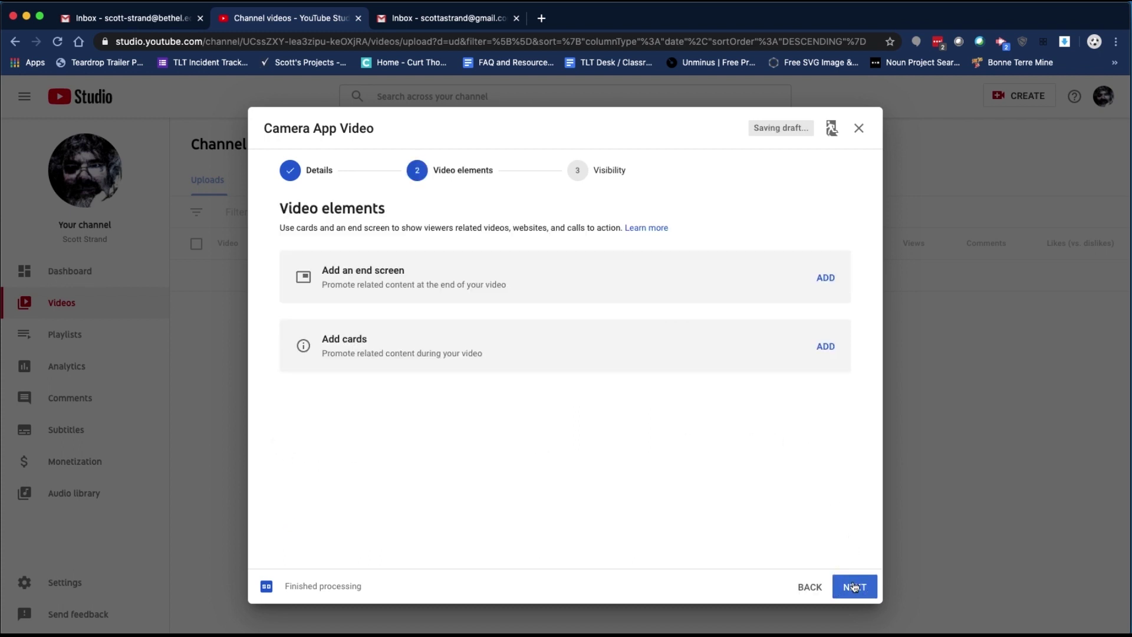
click(855, 587)
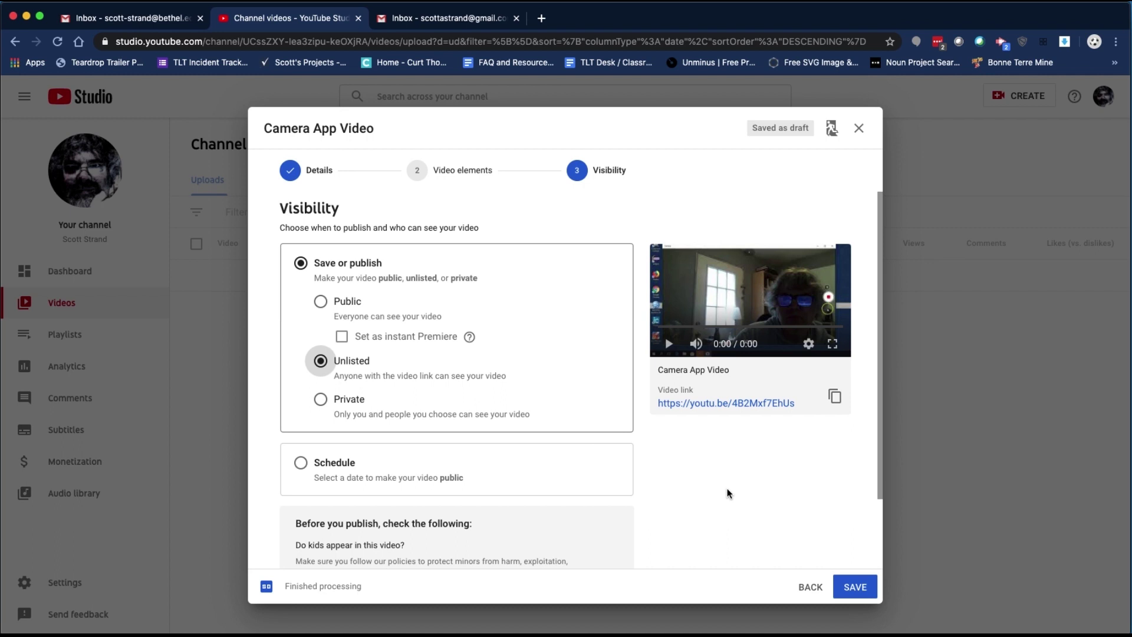
Step: Copy the video link, publish it as unlisted, and show its embed code
click(835, 396)
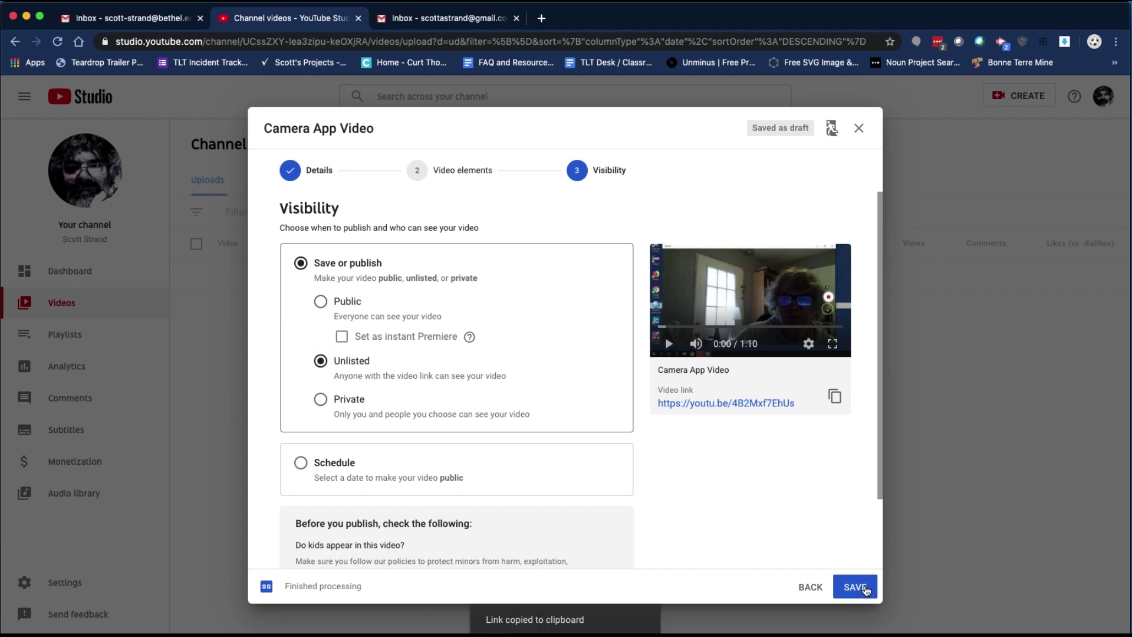
click(855, 587)
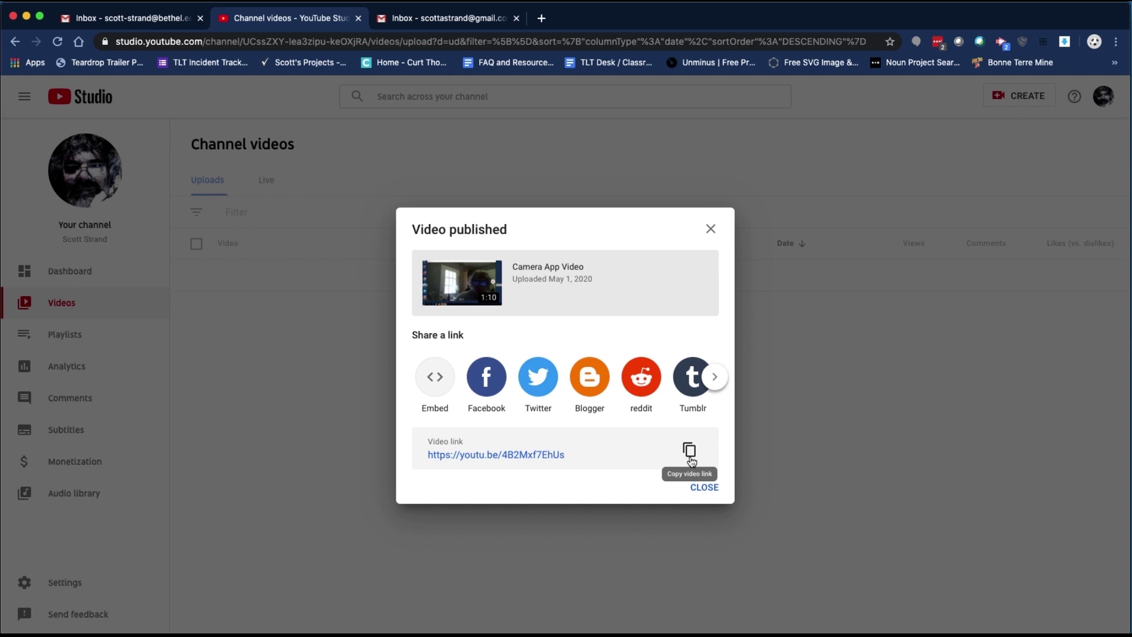
click(440, 391)
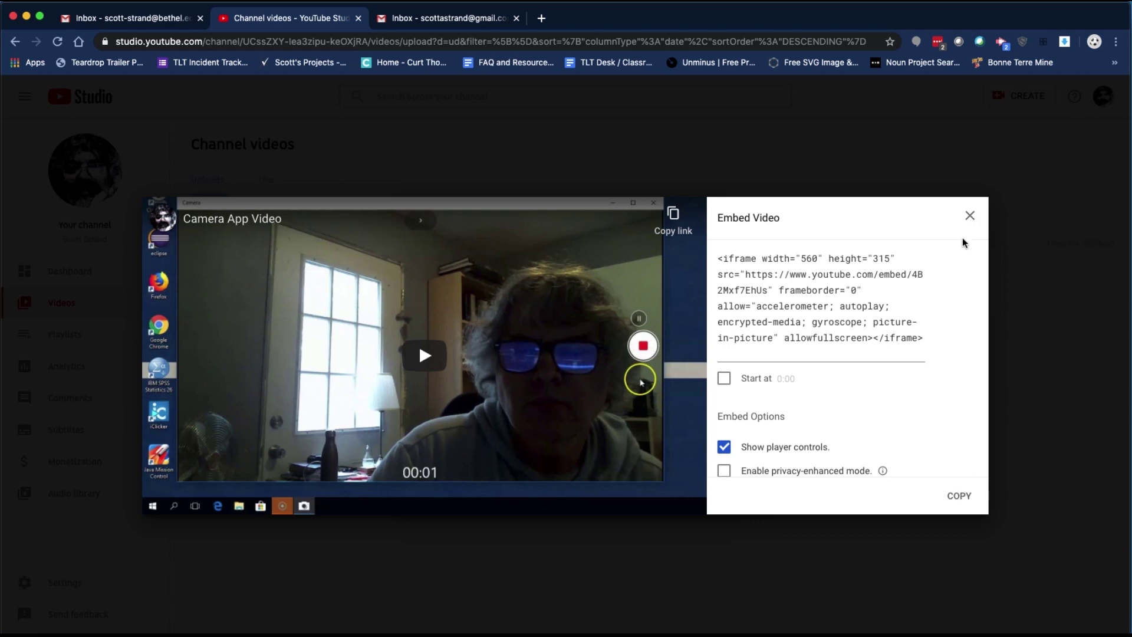
click(969, 216)
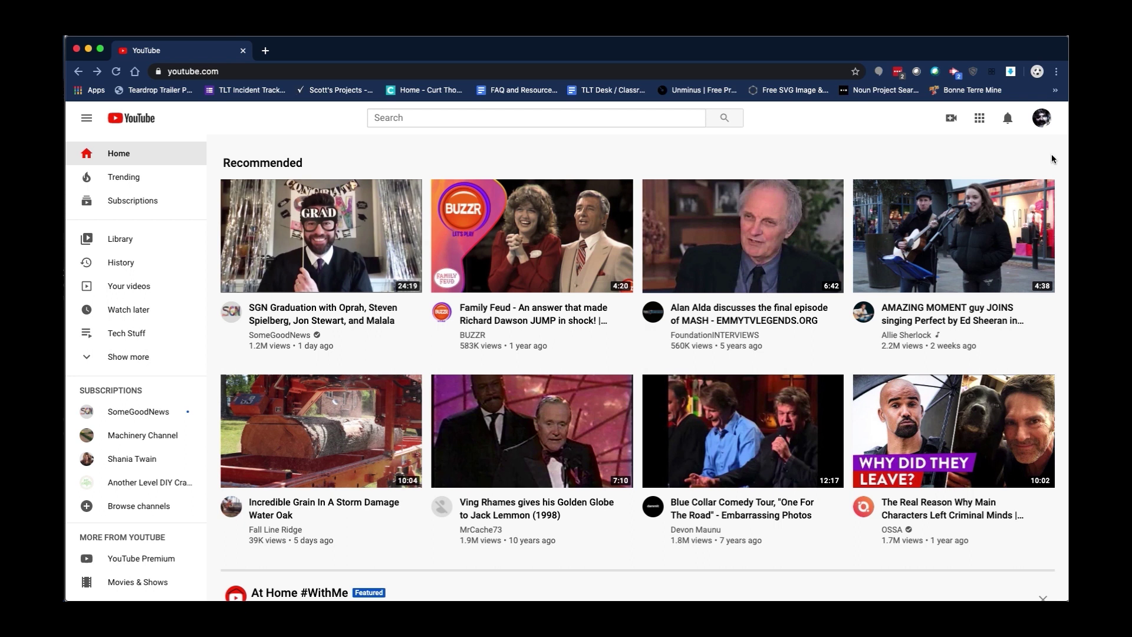
click(1043, 120)
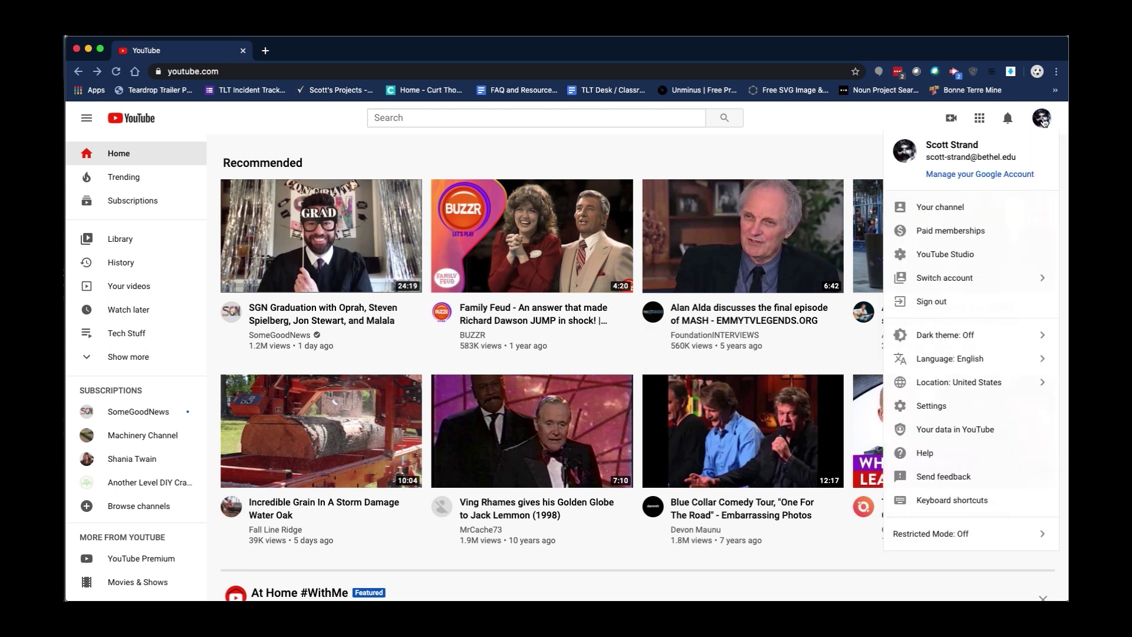
click(956, 258)
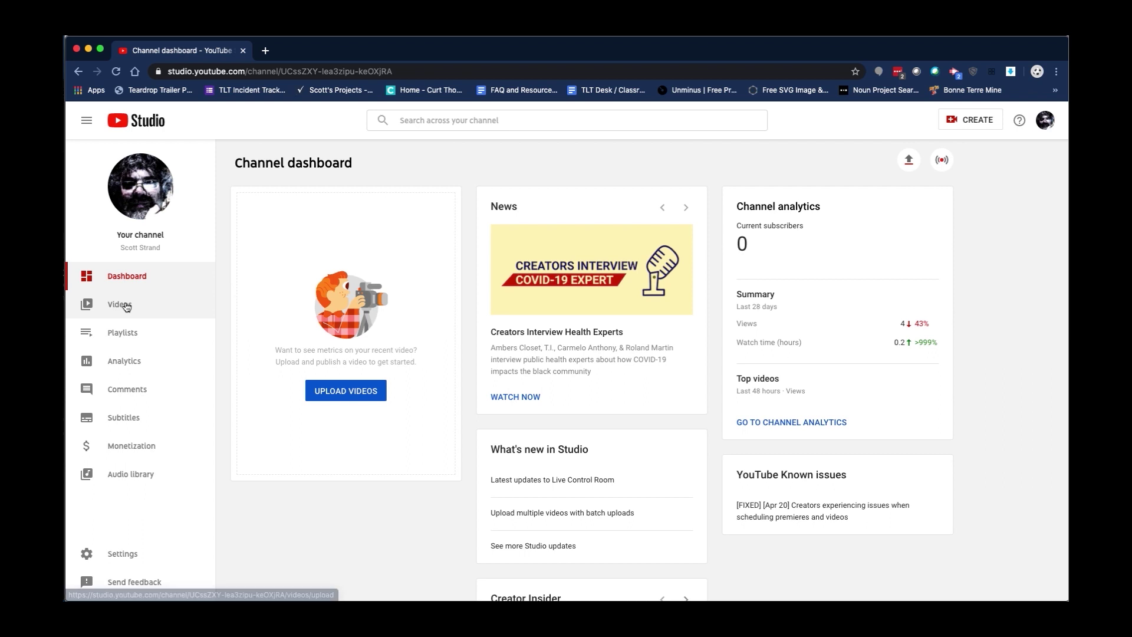
click(120, 305)
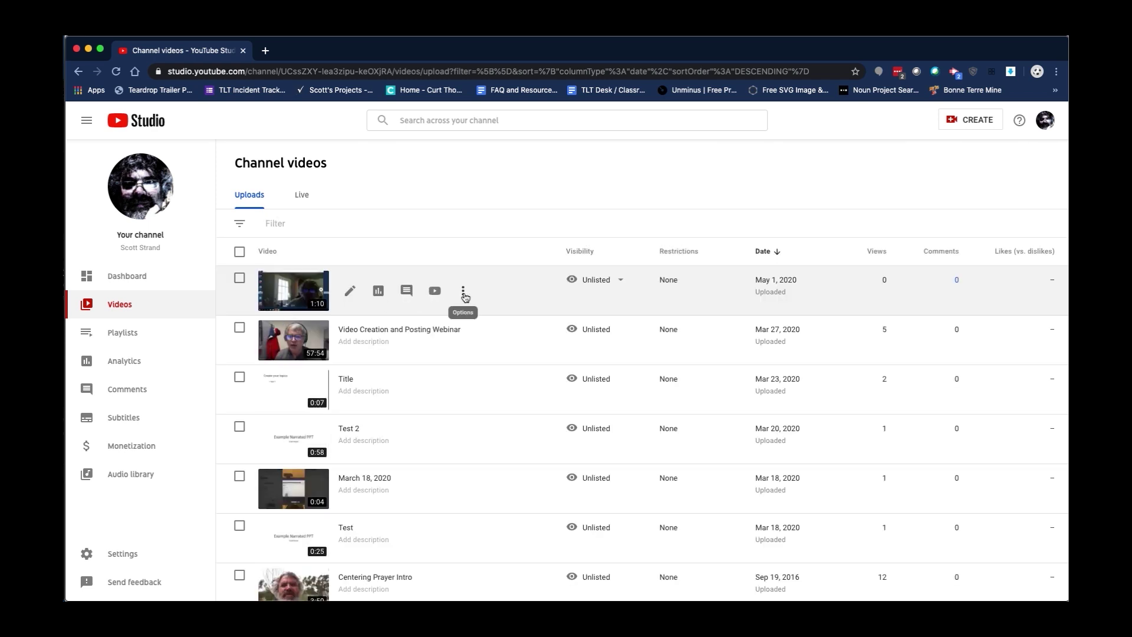
Step: Copy the Camera App Video's shareable link and open it for viewing on YouTube
click(463, 292)
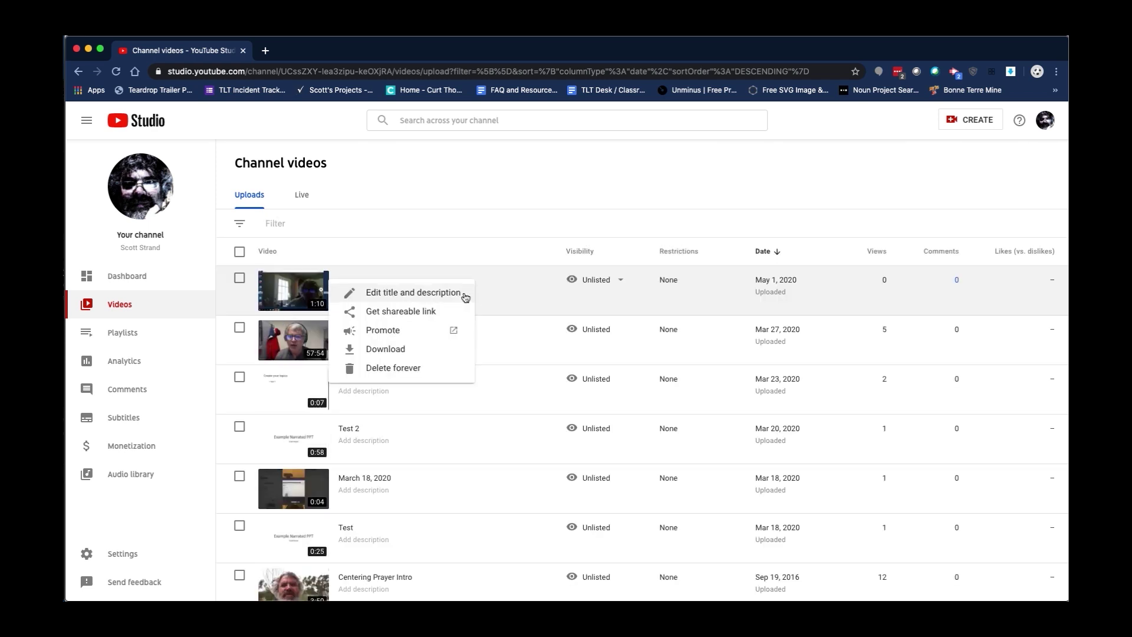
click(431, 313)
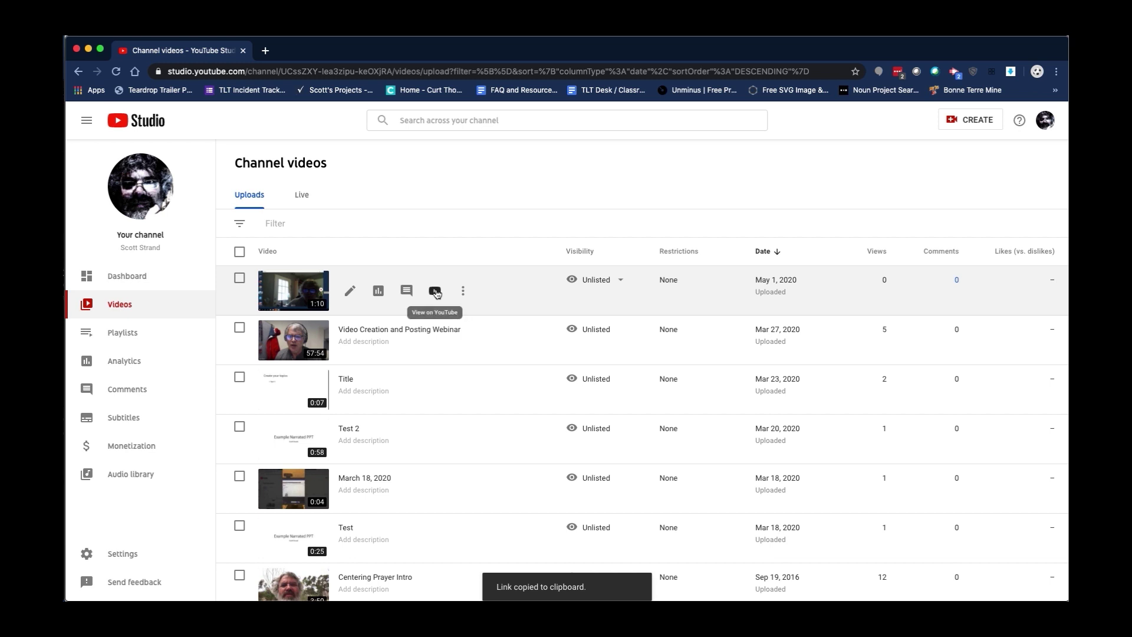
click(435, 291)
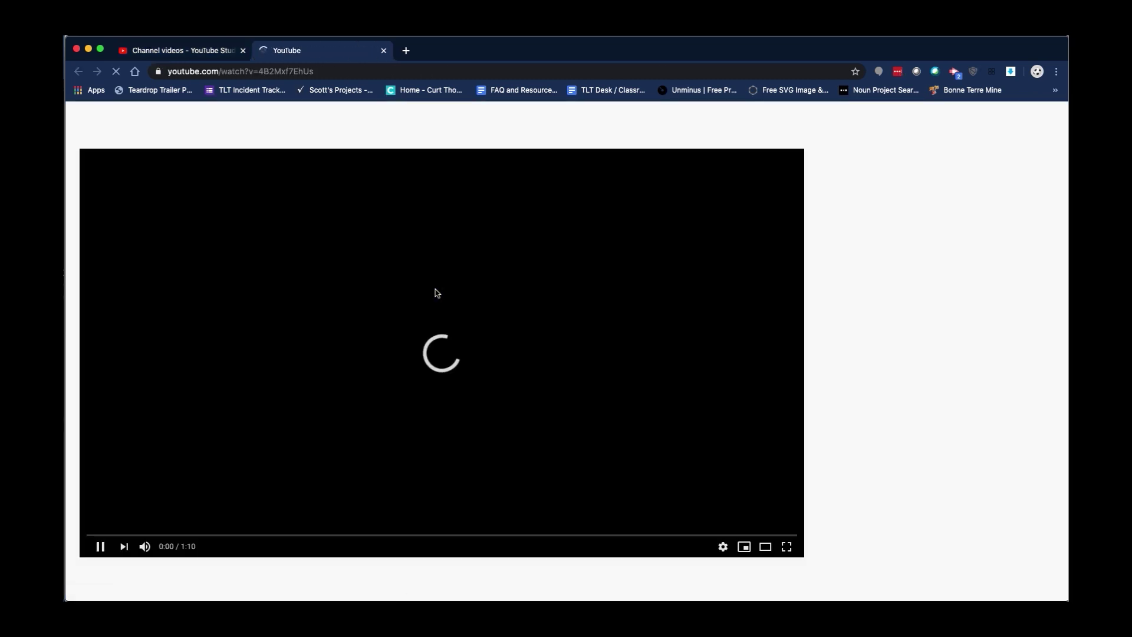
Step: Copy the video's iframe embed code from the Share dialog, keeping player controls shown
scroll(446, 307, down, 3)
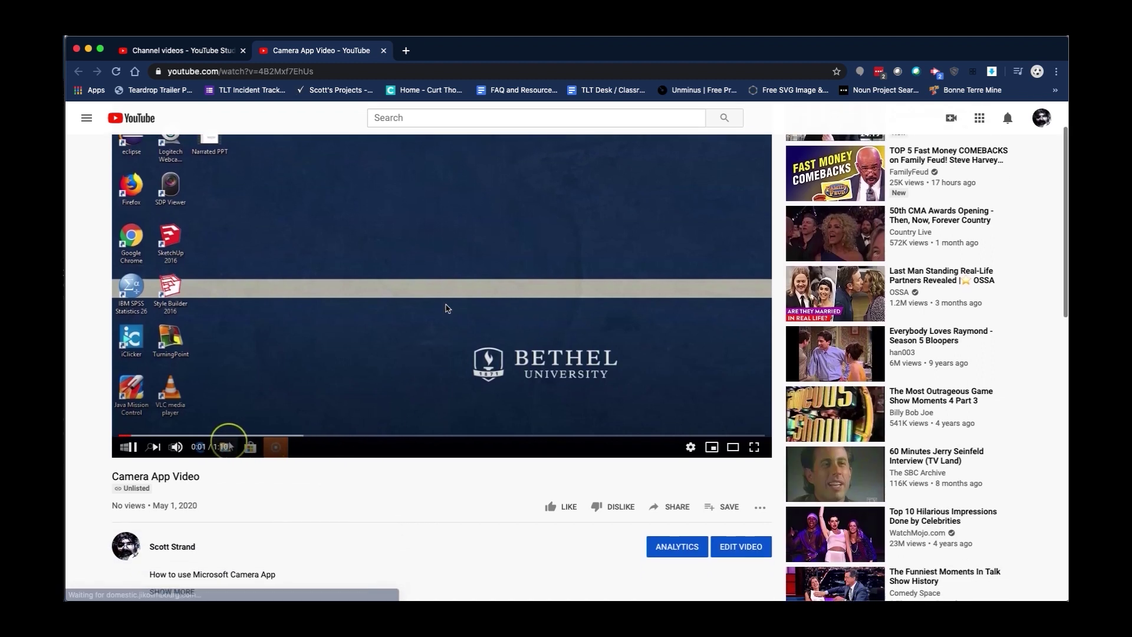
click(677, 498)
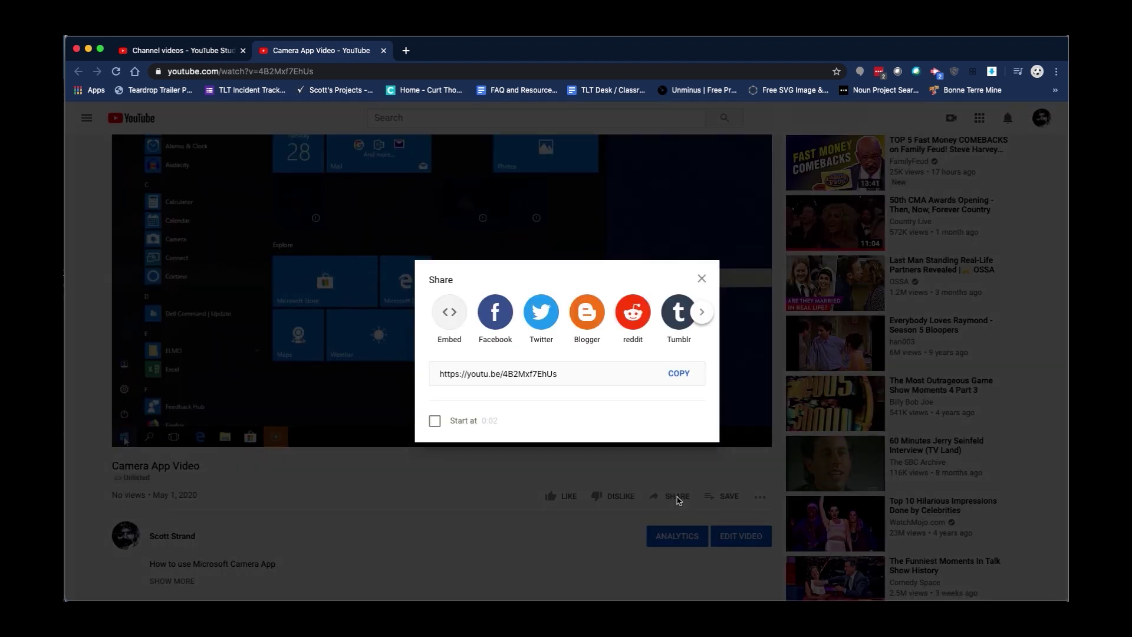
click(451, 317)
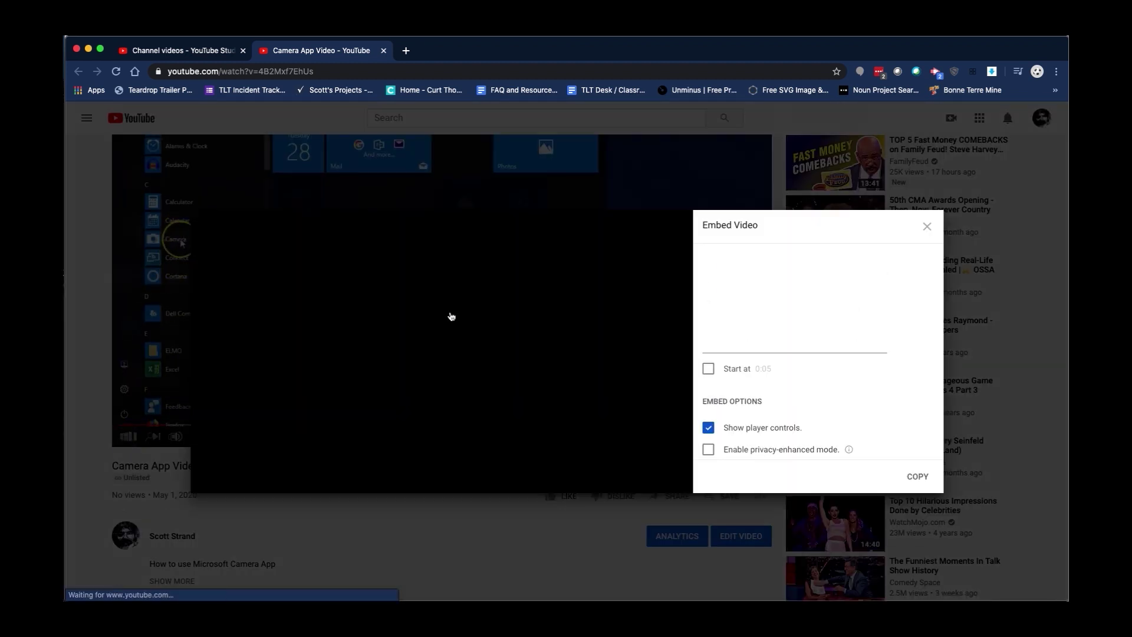
click(919, 476)
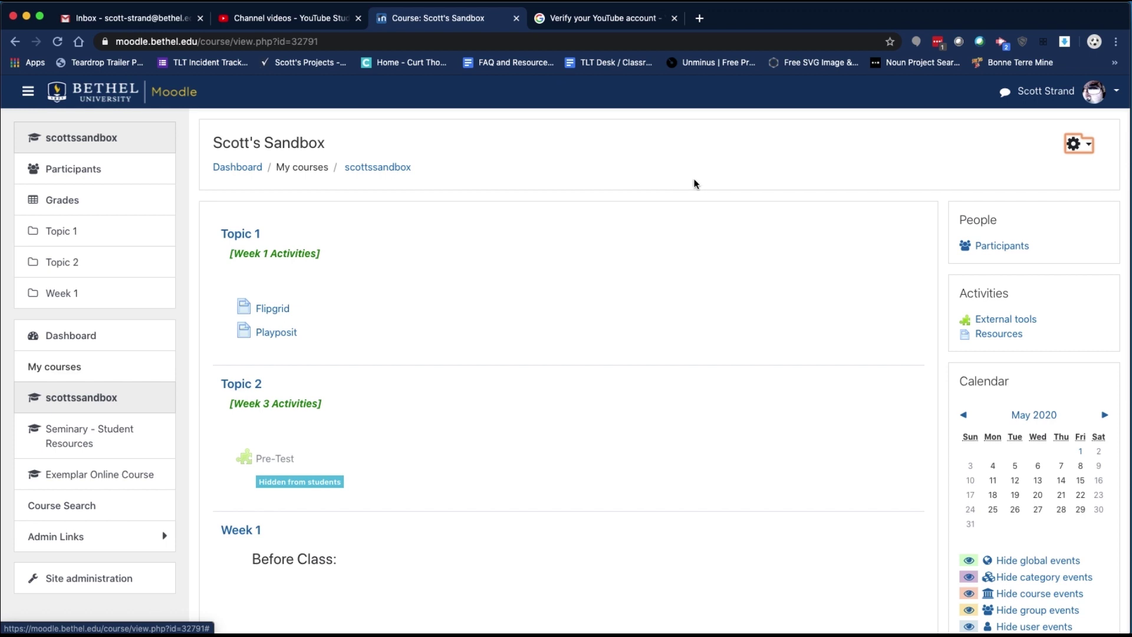
Step: Turn editing on in the sandbox course and add a URL resource to Topic 2
click(1077, 144)
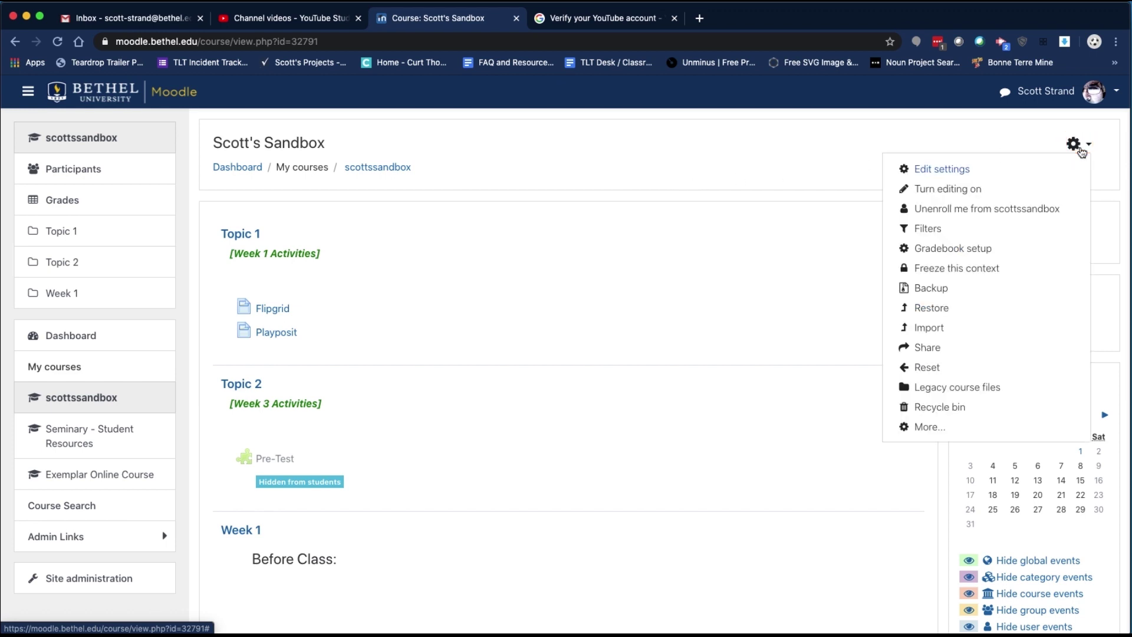
click(1033, 187)
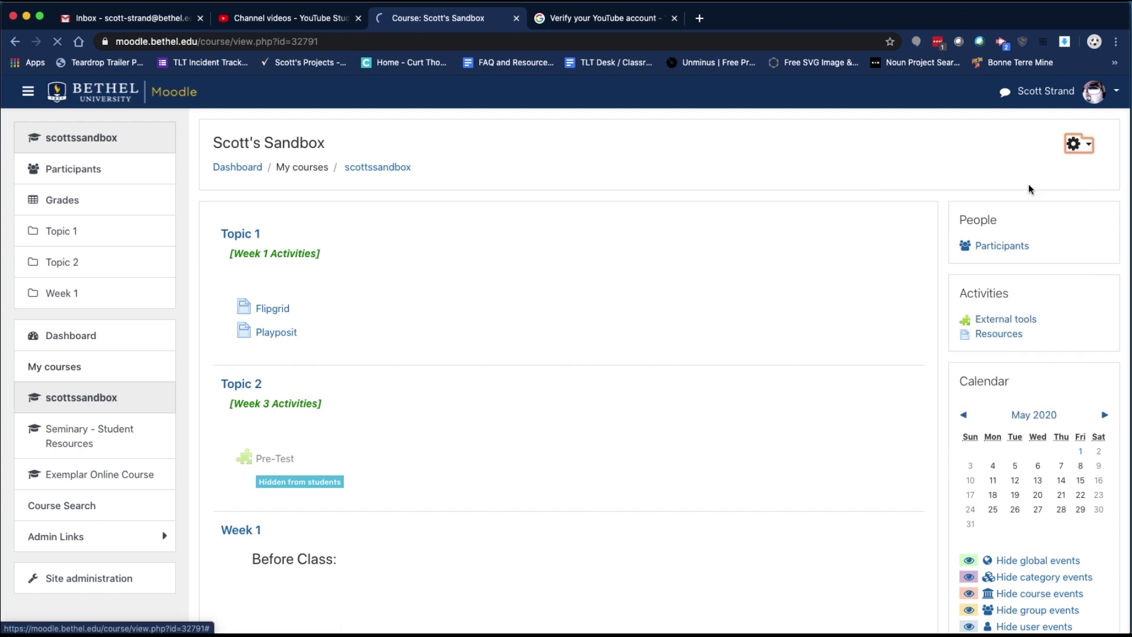
scroll(738, 457, down, 5)
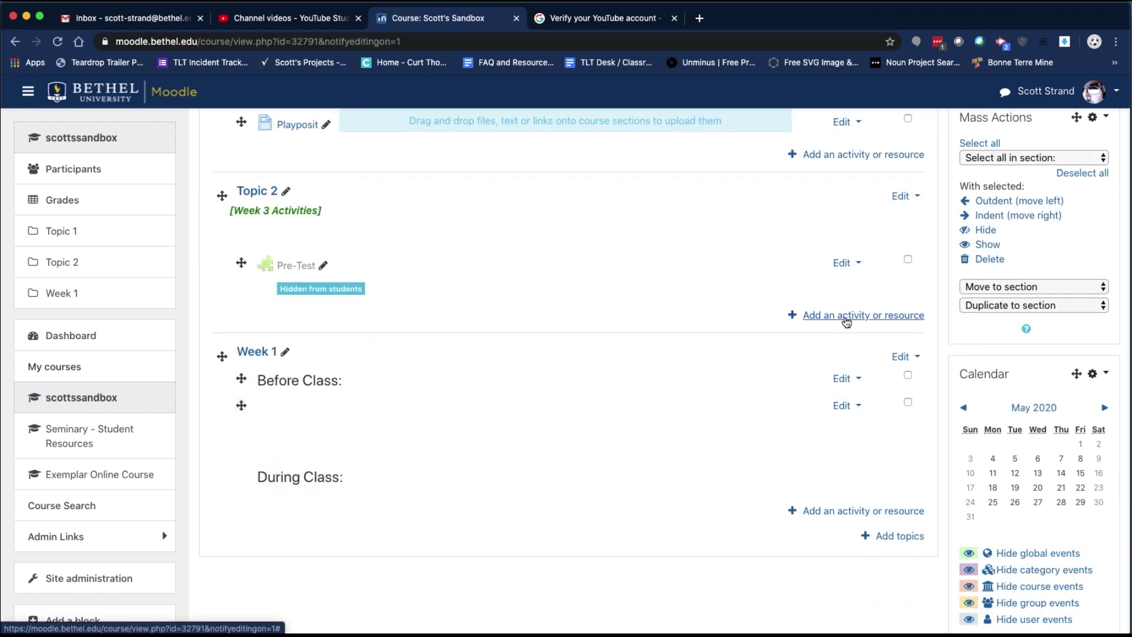
click(846, 317)
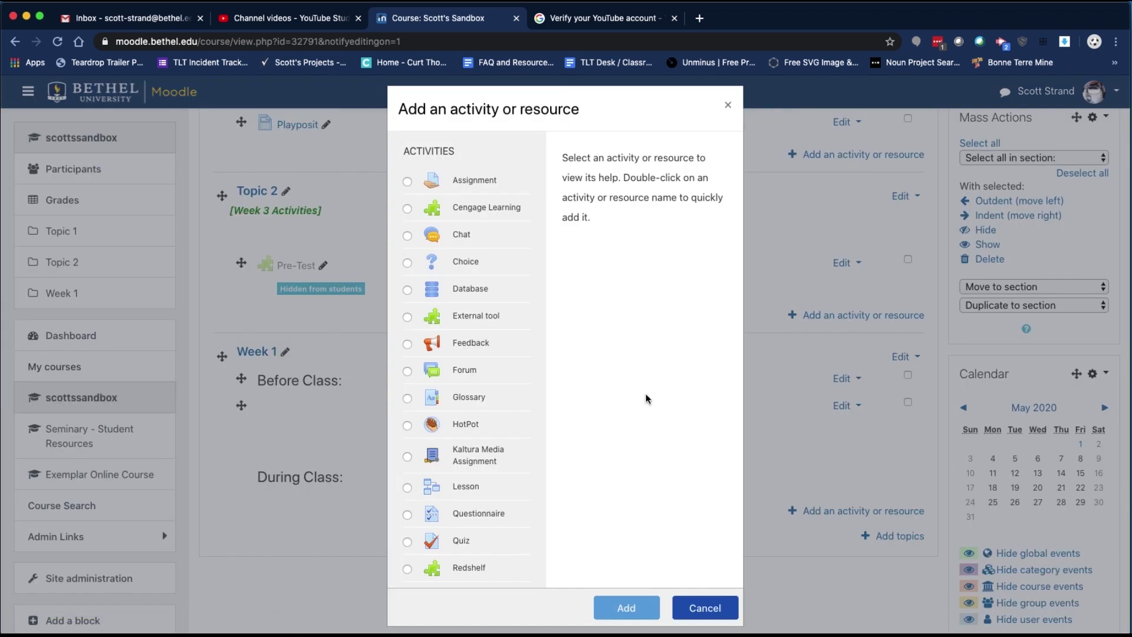
scroll(538, 479, down, 7)
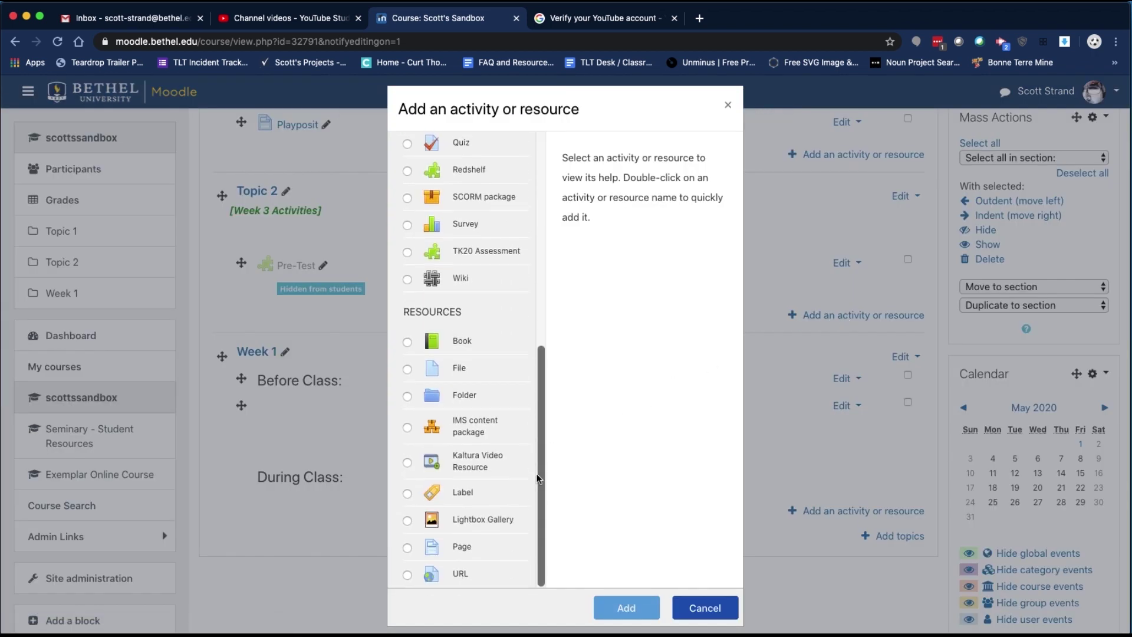
click(490, 573)
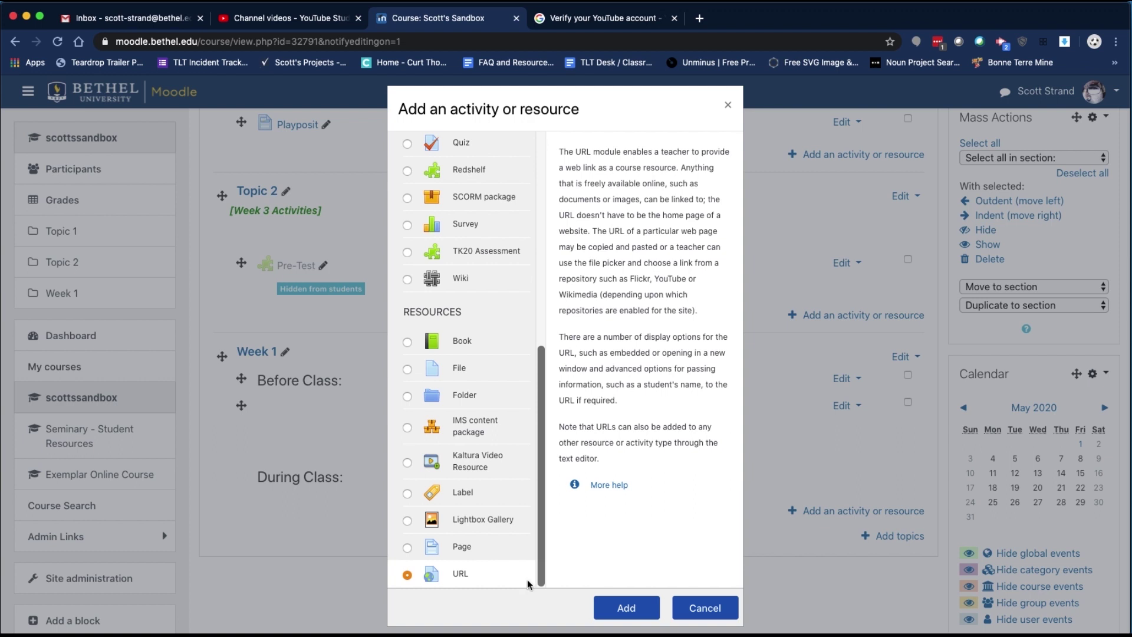
click(659, 609)
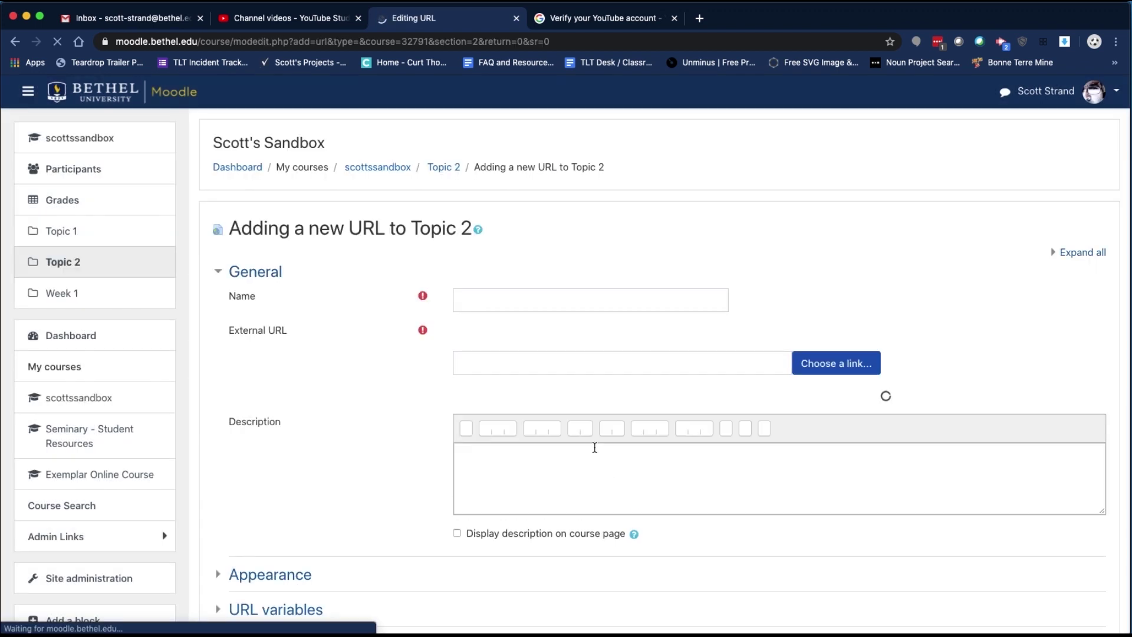
Step: Create URL resource 'Test' with the youtu.be video link and save it to the course
click(508, 302)
text(Test)
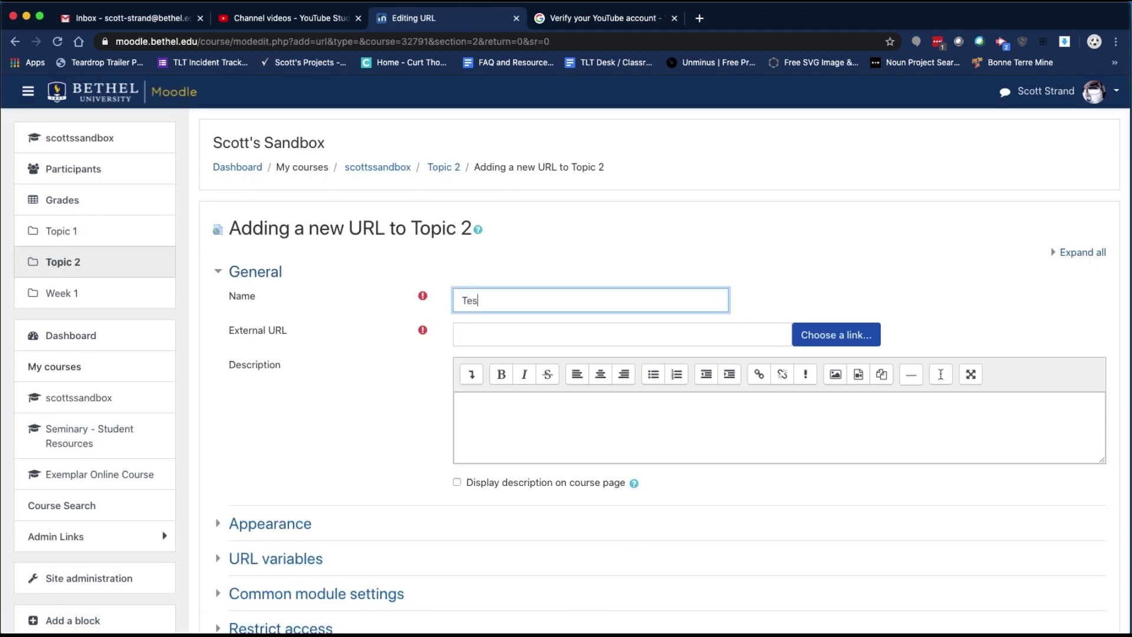
click(490, 335)
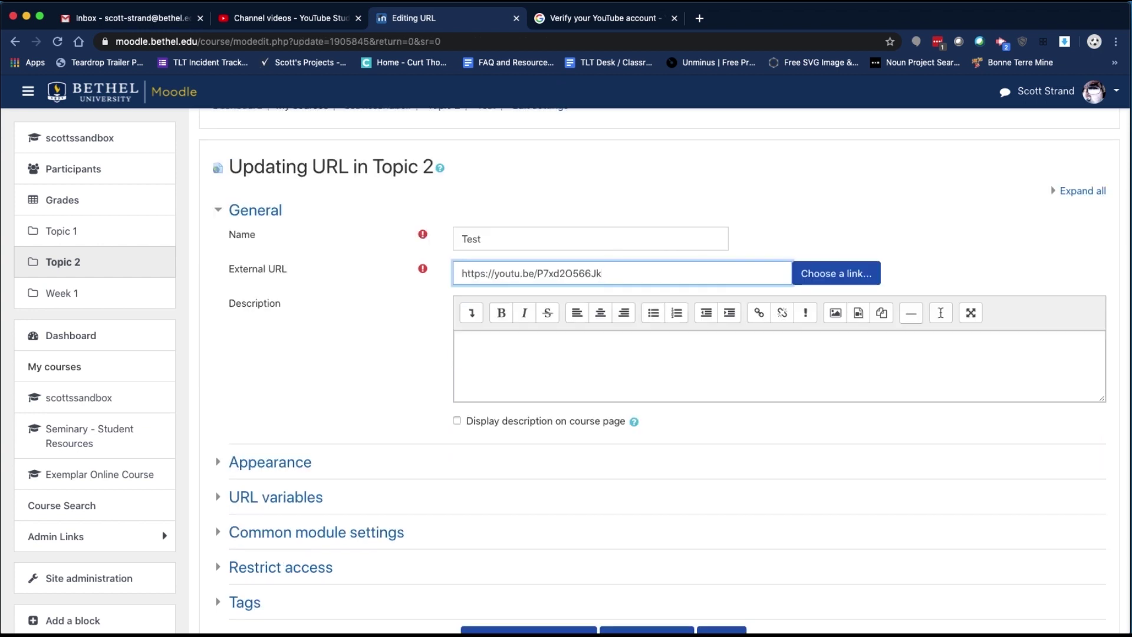
scroll(664, 369, down, 1)
scroll(619, 359, down, 2)
click(545, 513)
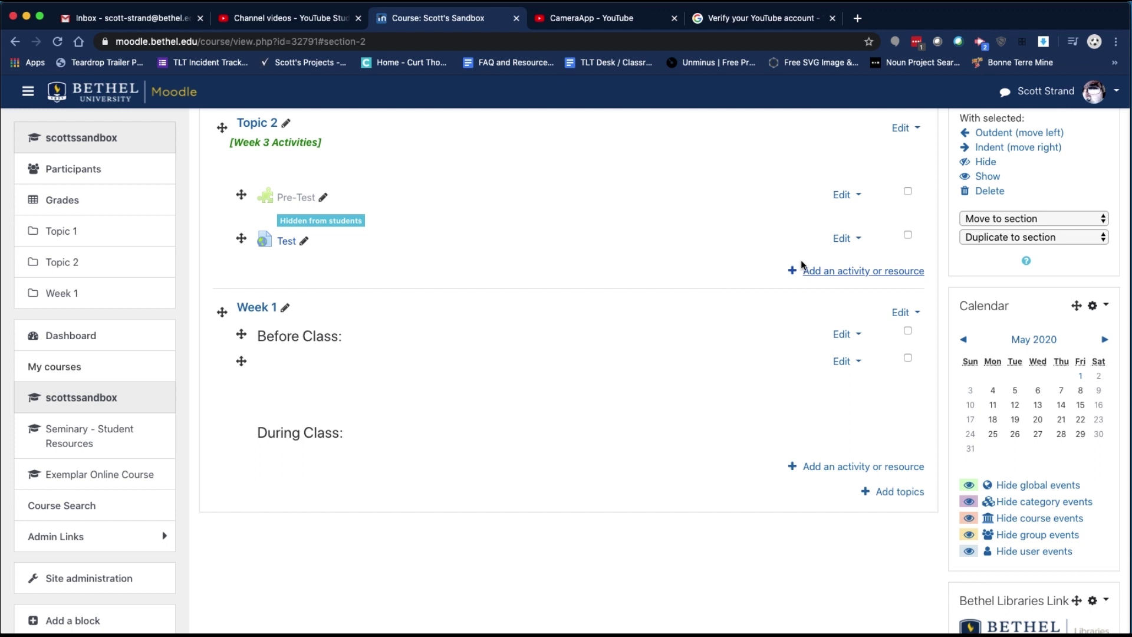
Step: Add a new Page resource to Topic 2
click(829, 273)
scroll(493, 512, down, 10)
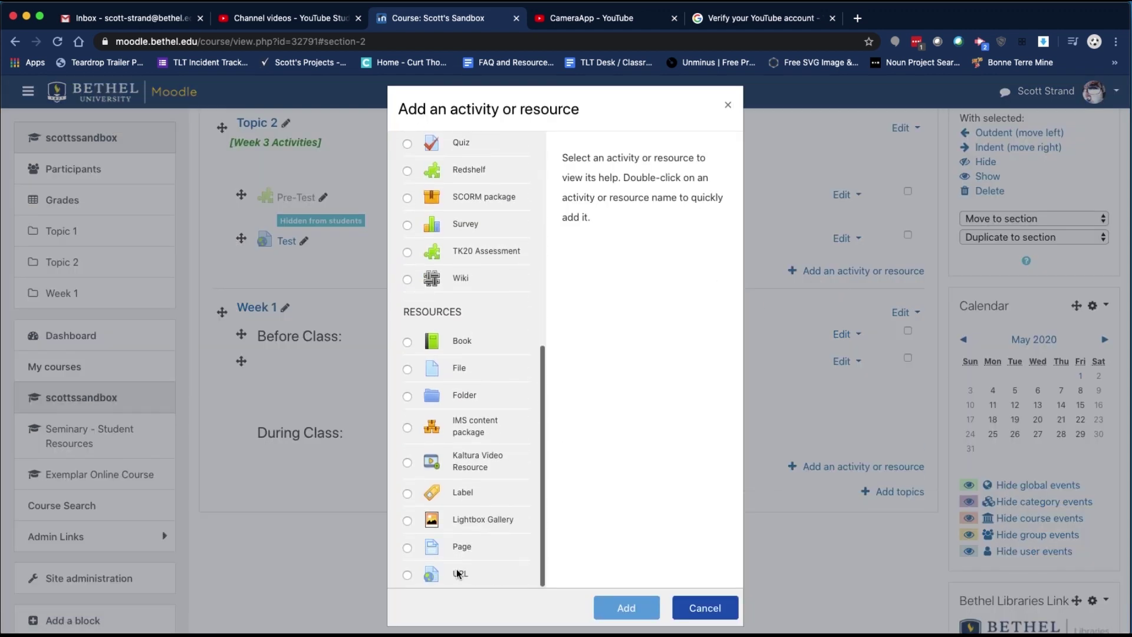
click(479, 548)
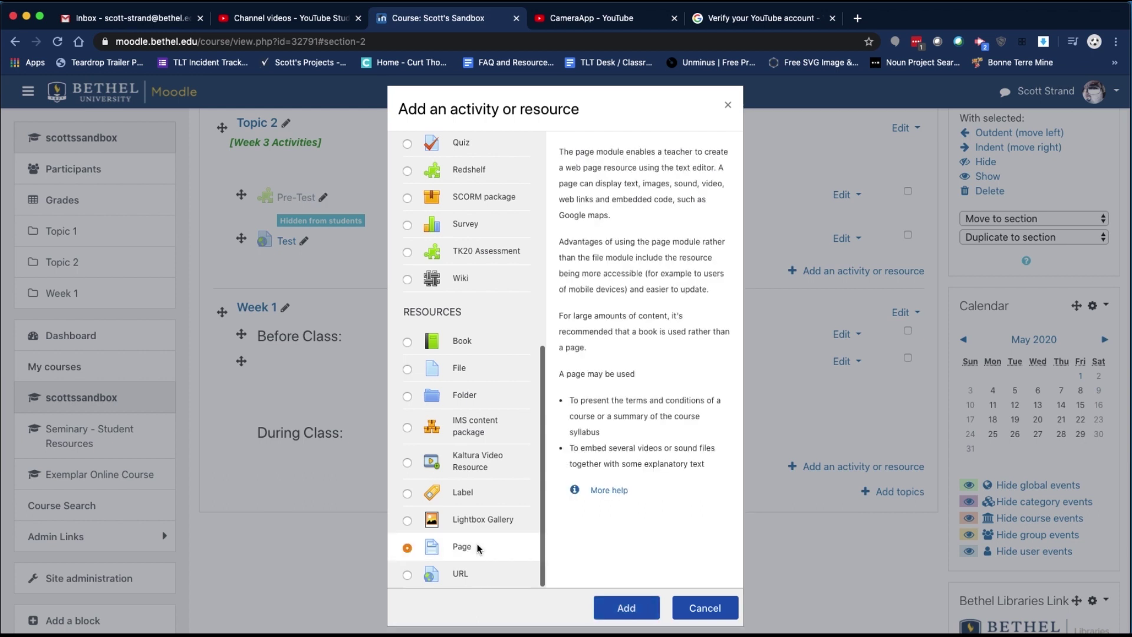
click(619, 611)
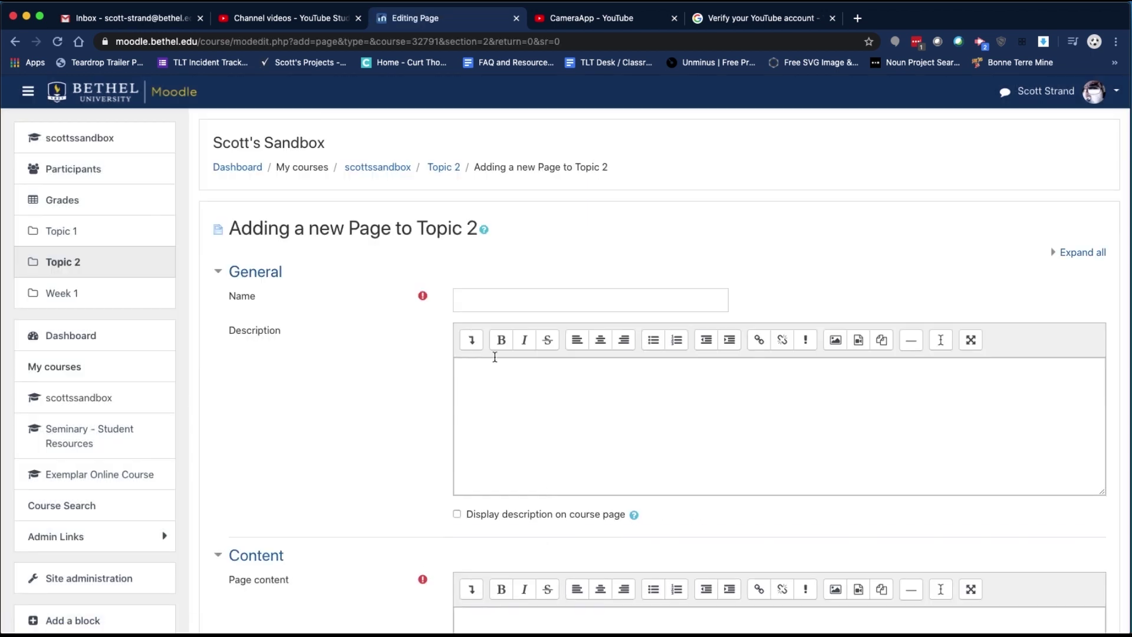
Step: Name the page 'test' and expand the content editor's full toolbar
click(467, 307)
text(test)
scroll(466, 272, down, 5)
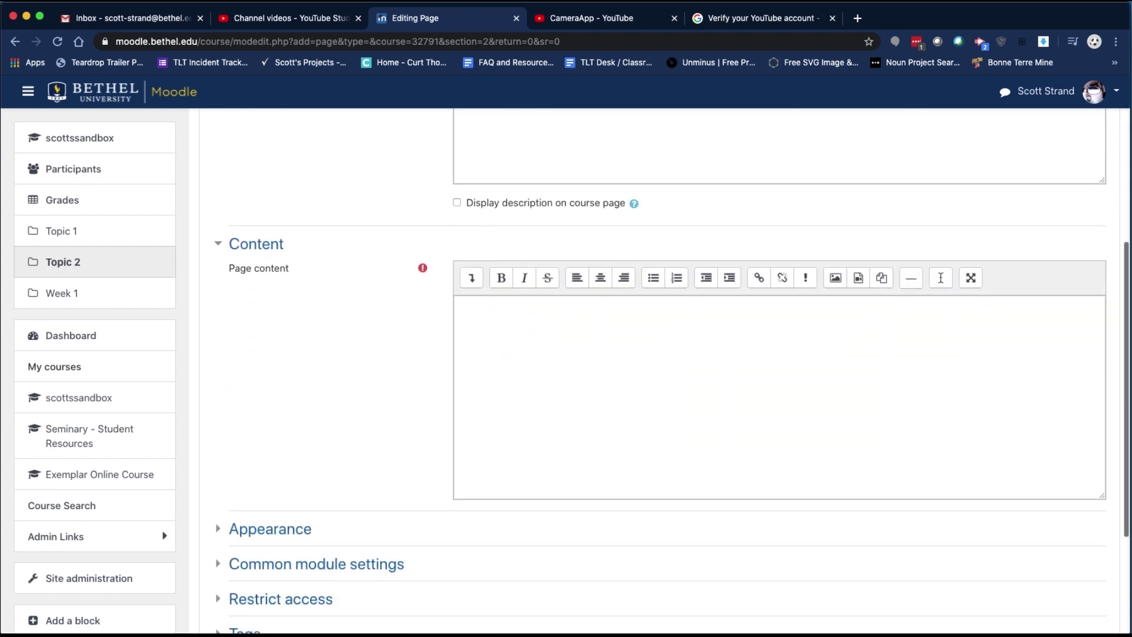
click(470, 276)
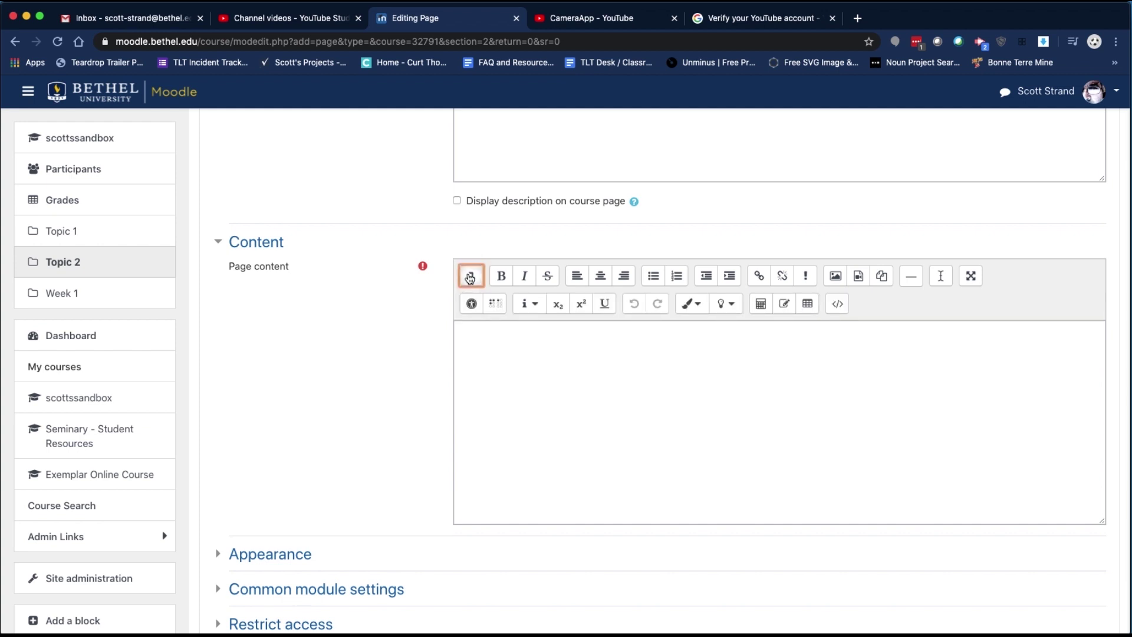
Step: Replace the page content's HTML source with the YouTube iframe code and return to visual view
click(838, 304)
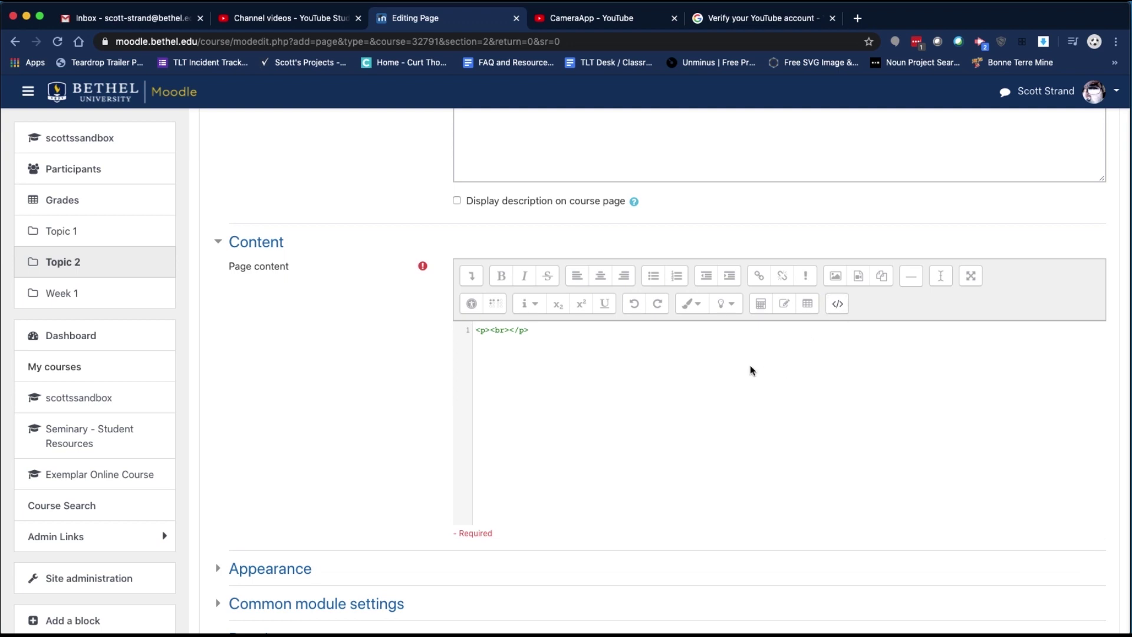
key(super+a)
text(<iframe width="560" height="315" src="https://www.youtube.com/embed/P7xd2O566Jk" frameborder="0" allow="accelerometer; autoplay; encrypted-media; gyroscope; picture-in-picture" allowfullscreen></iframe>)
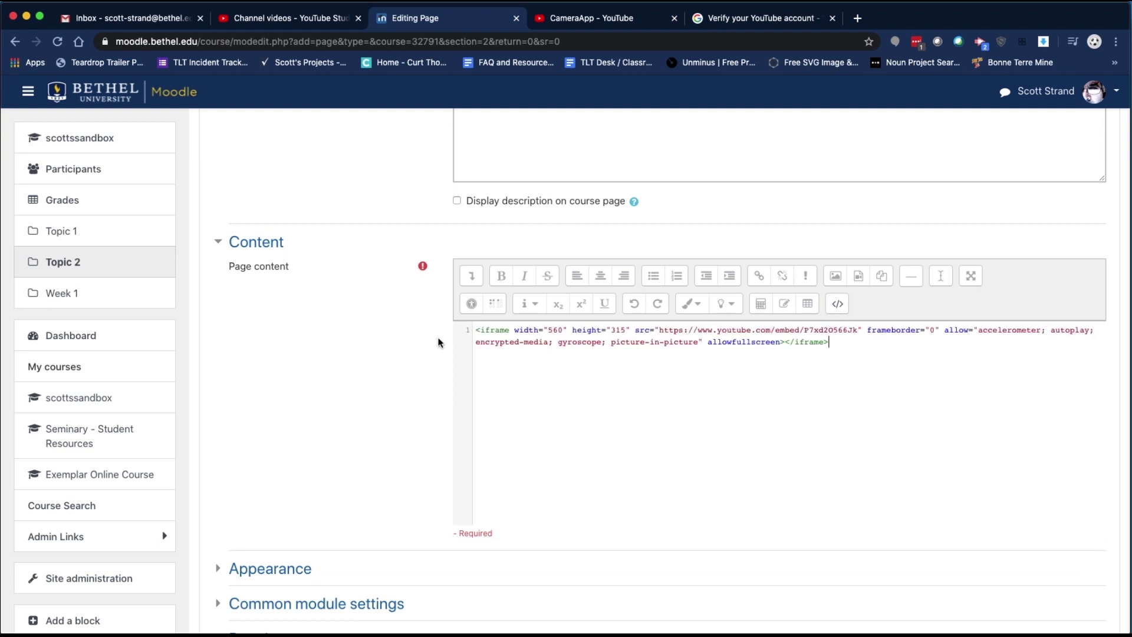
click(838, 304)
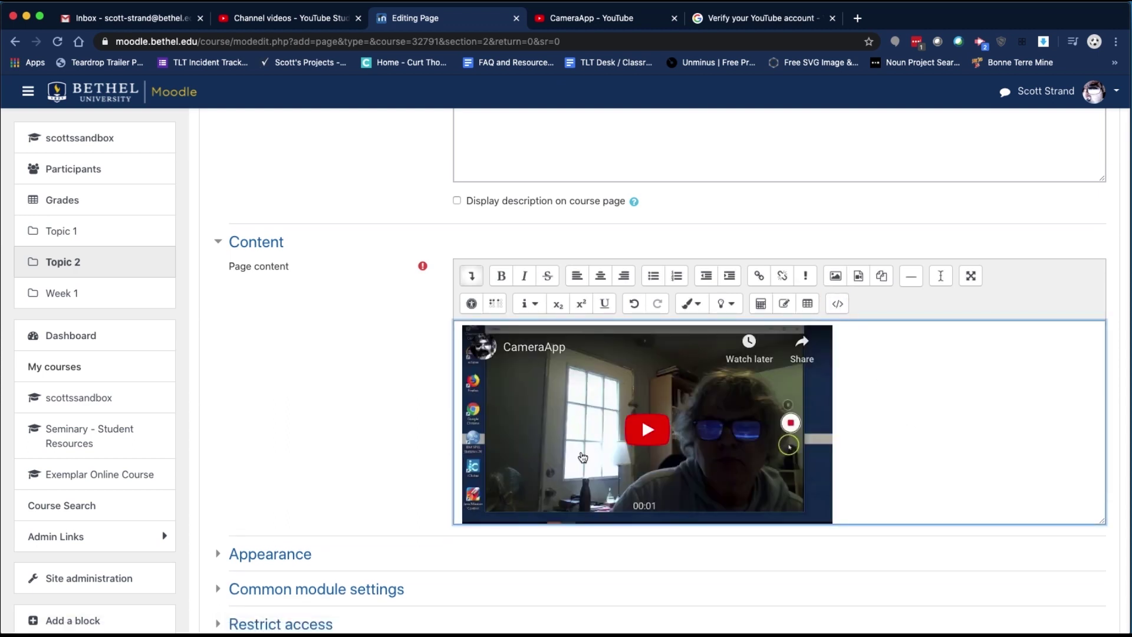
scroll(589, 422, down, 1)
scroll(413, 436, down, 3)
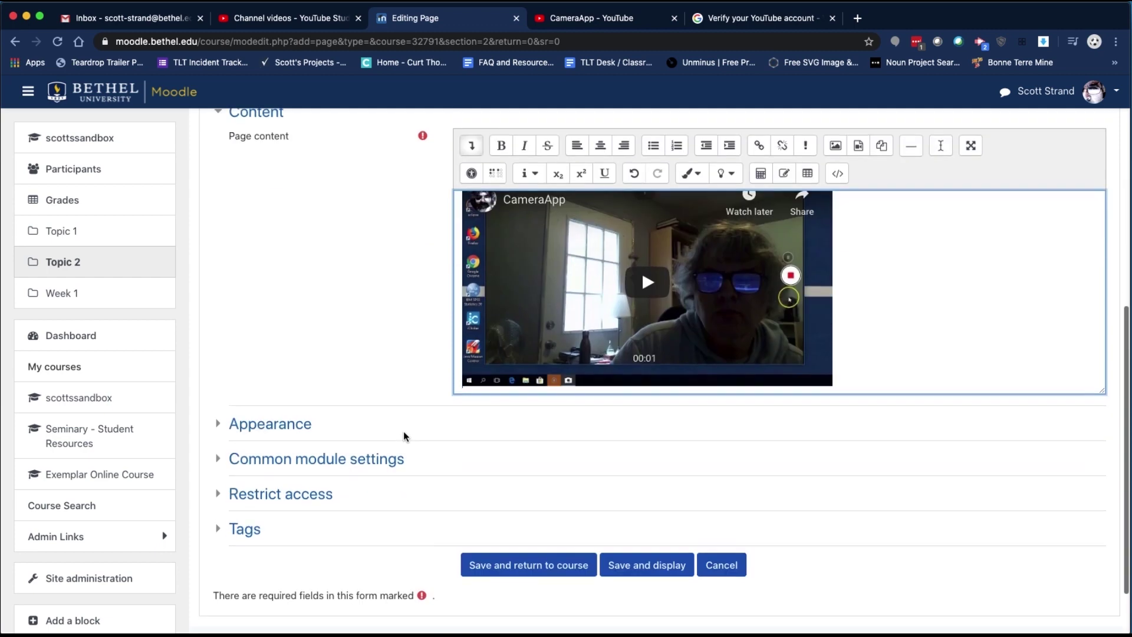